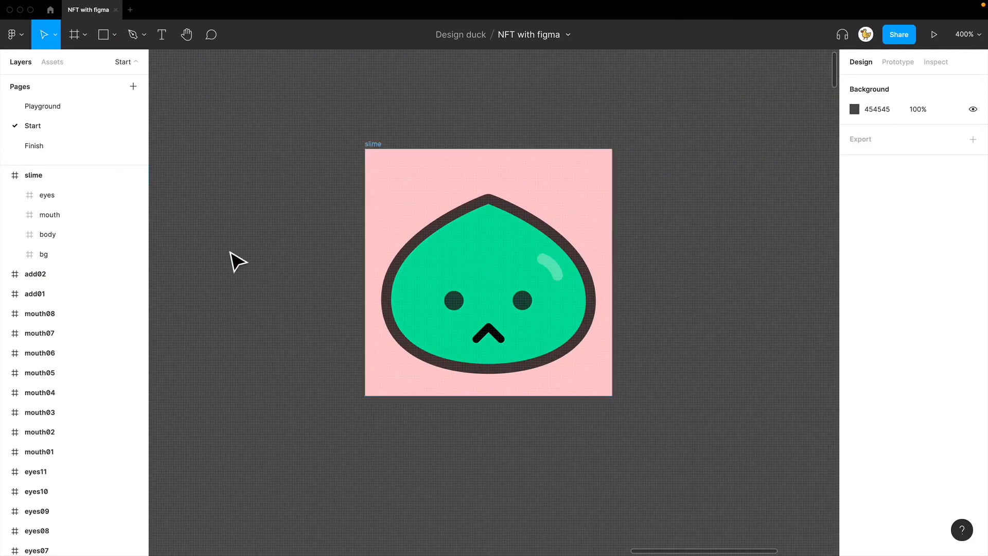
# Step: Examine the slime frame's layers one by one: eyes, mouth, body and bg
pyautogui.click(41, 200)
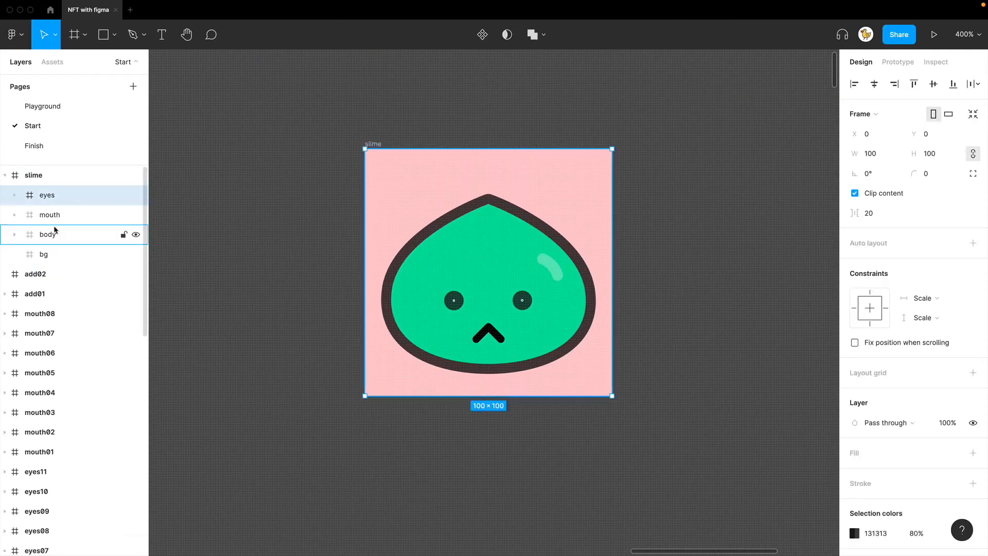
pyautogui.click(50, 220)
pyautogui.click(49, 235)
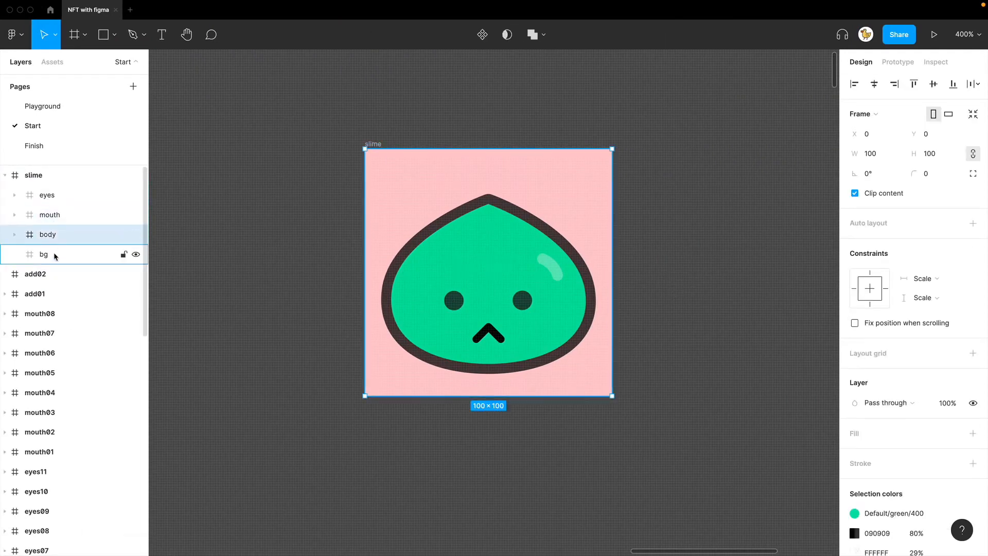
pyautogui.click(54, 256)
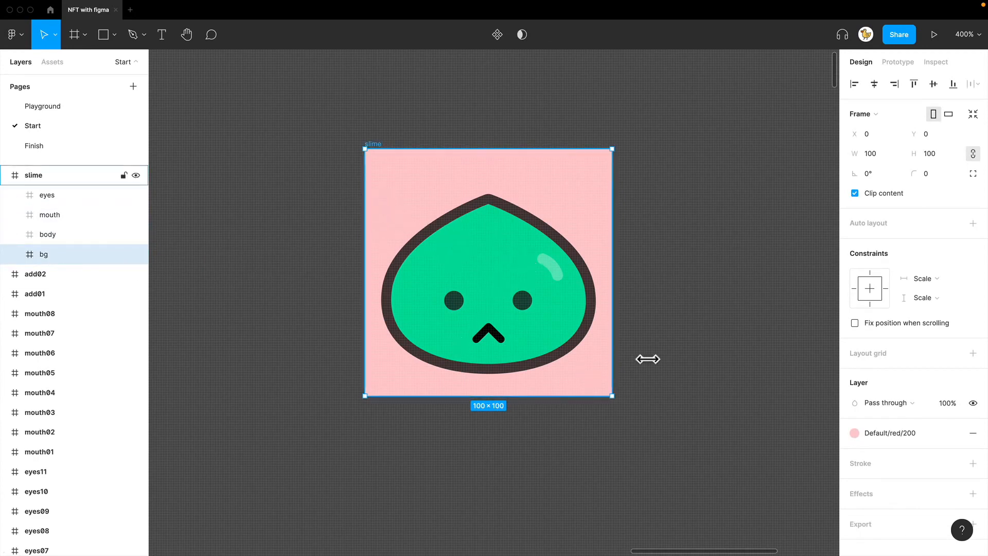
pyautogui.click(662, 351)
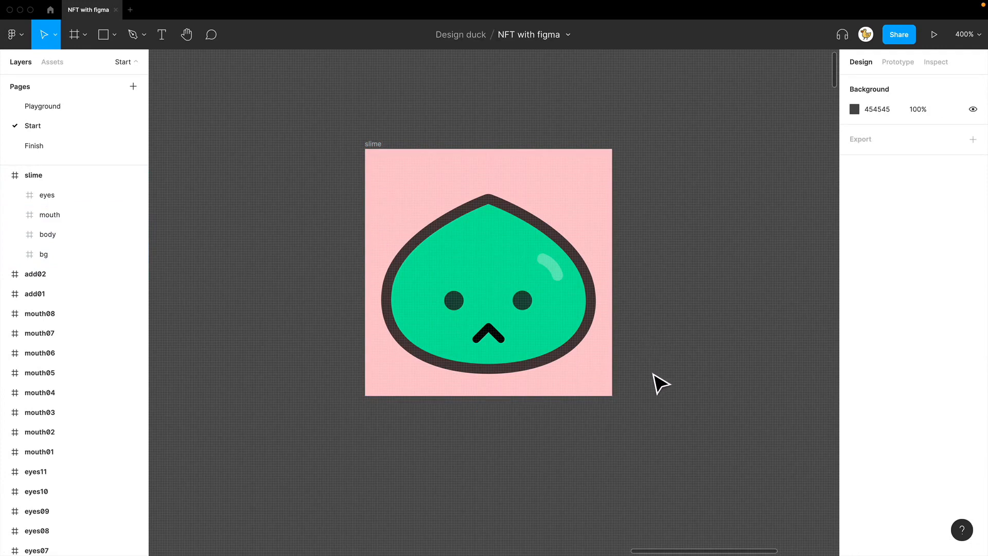
pyautogui.moveTo(654, 404); pyautogui.dragTo(403, 280)
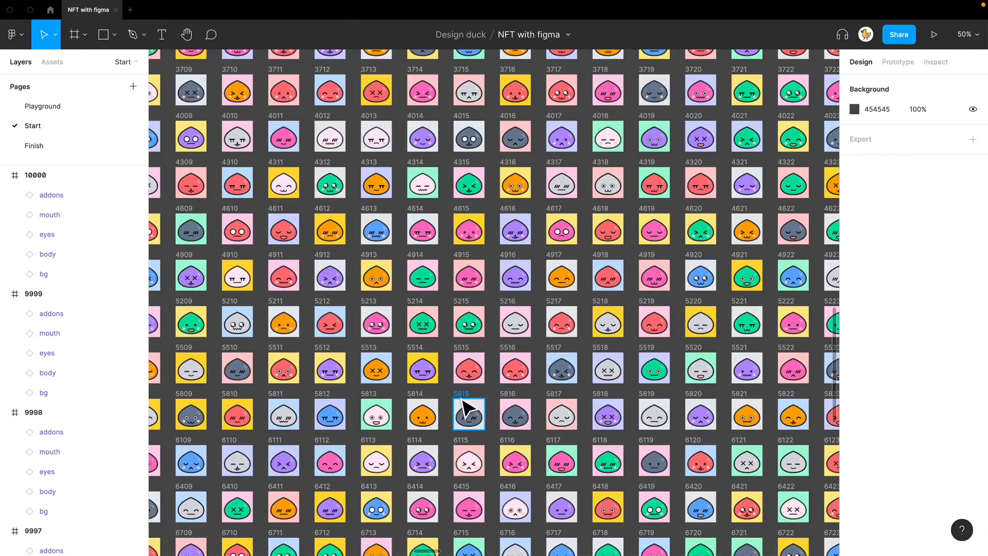
# Step: Look over the NFT Generator plugin's community page and the grid of generated slime variations on the canvas
pyautogui.scroll(-5, 466, 406)
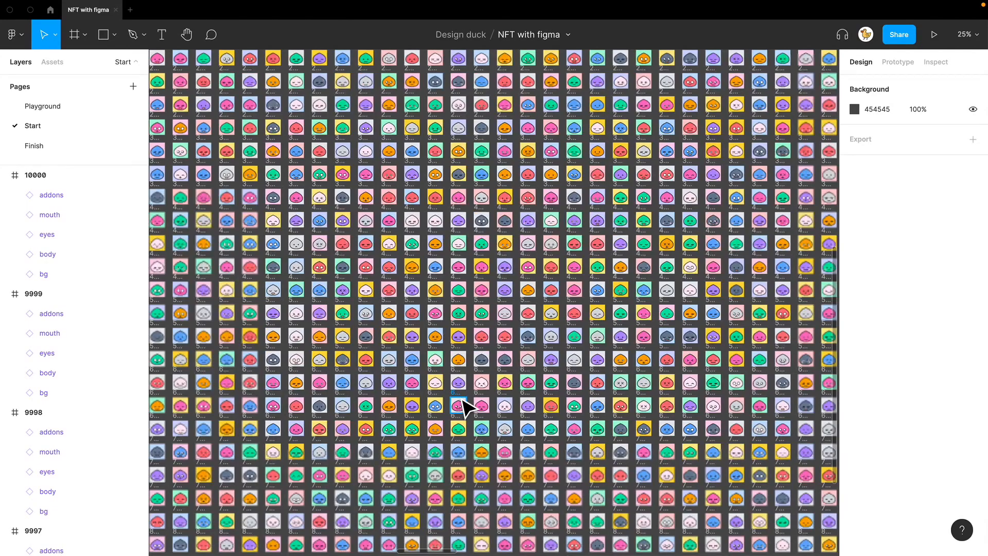
pyautogui.scroll(-5, 466, 407)
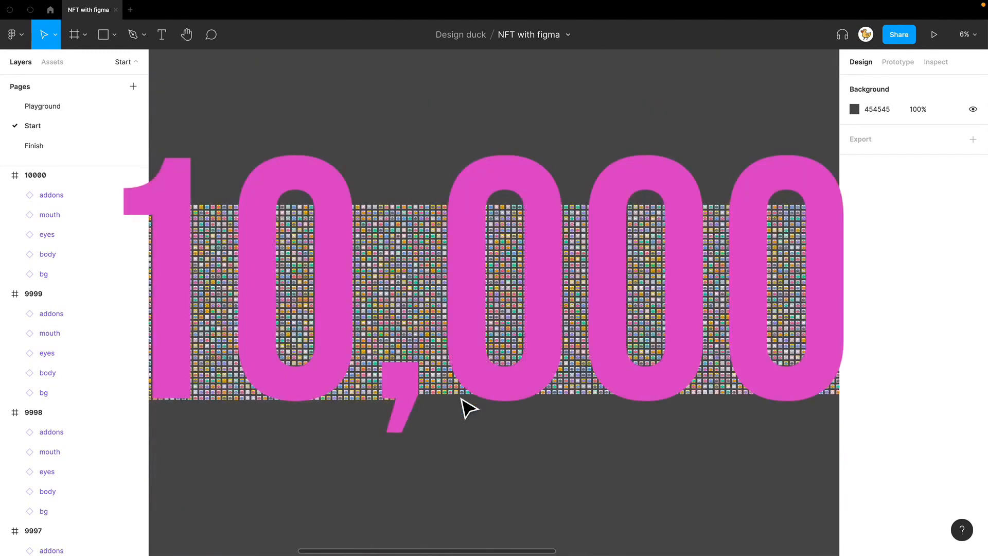
pyautogui.press('-')
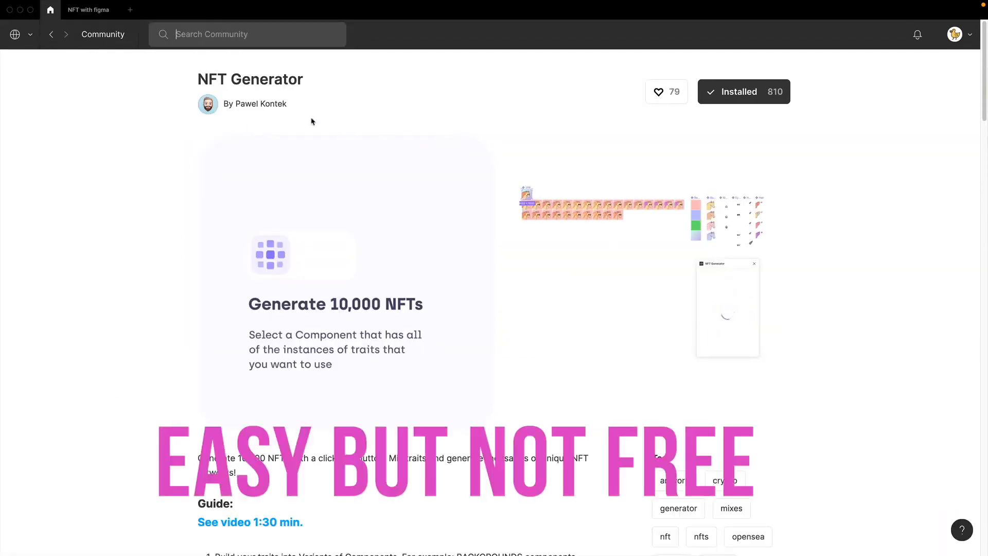
pyautogui.click(75, 20)
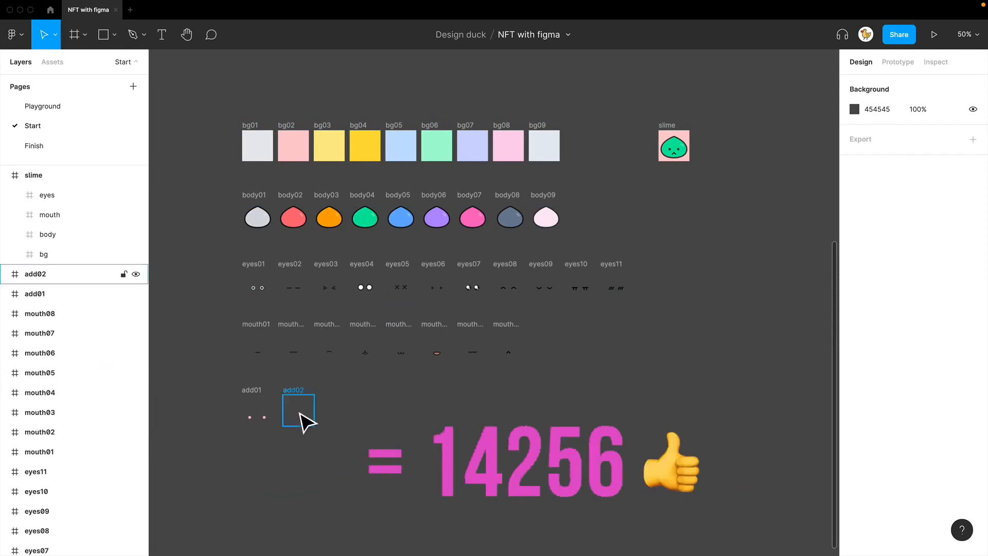
# Step: Combine the nine background frames bg01 to bg09 into a component set
pyautogui.hotkey('shift', '0')
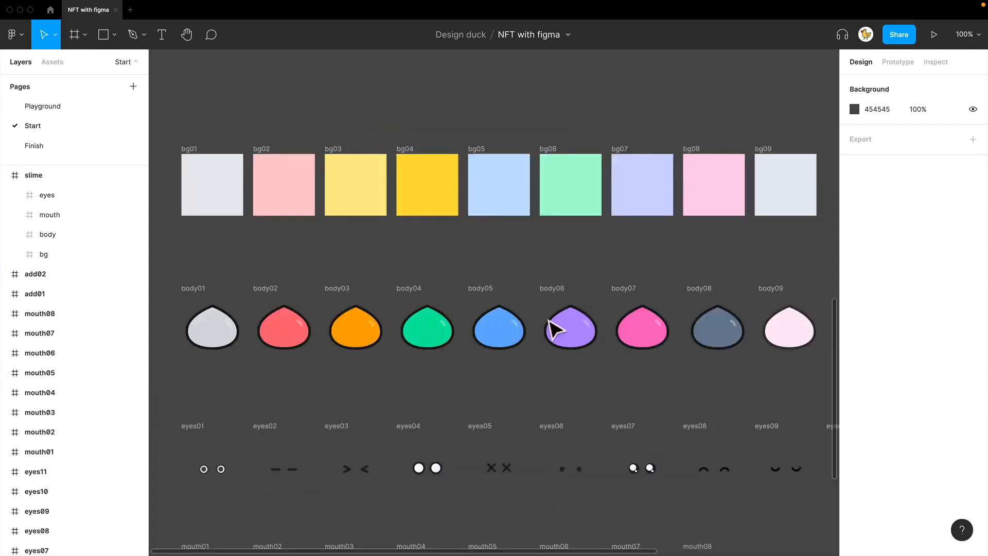
pyautogui.moveTo(168, 119); pyautogui.dragTo(251, 221)
pyautogui.moveTo(304, 236); pyautogui.dragTo(825, 253)
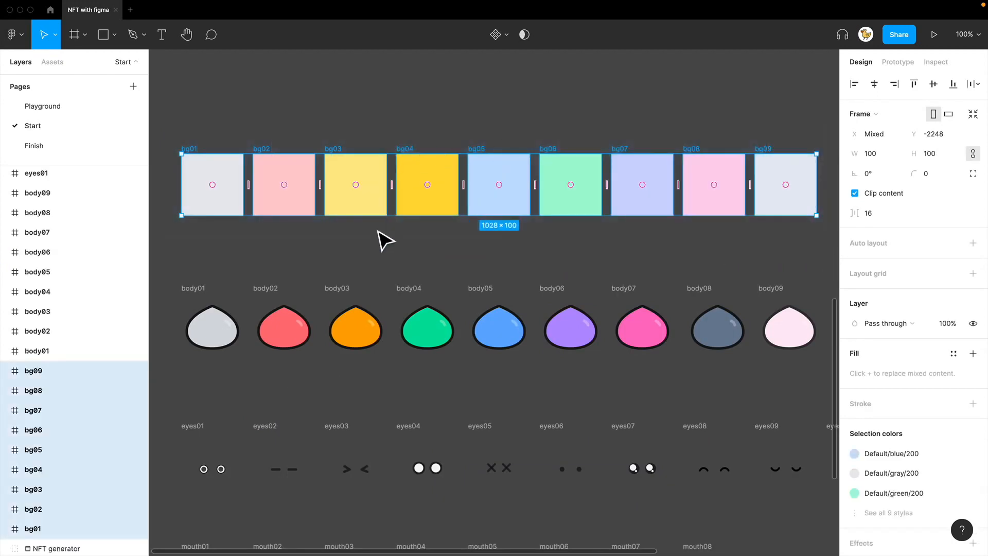
pyautogui.moveTo(246, 197)
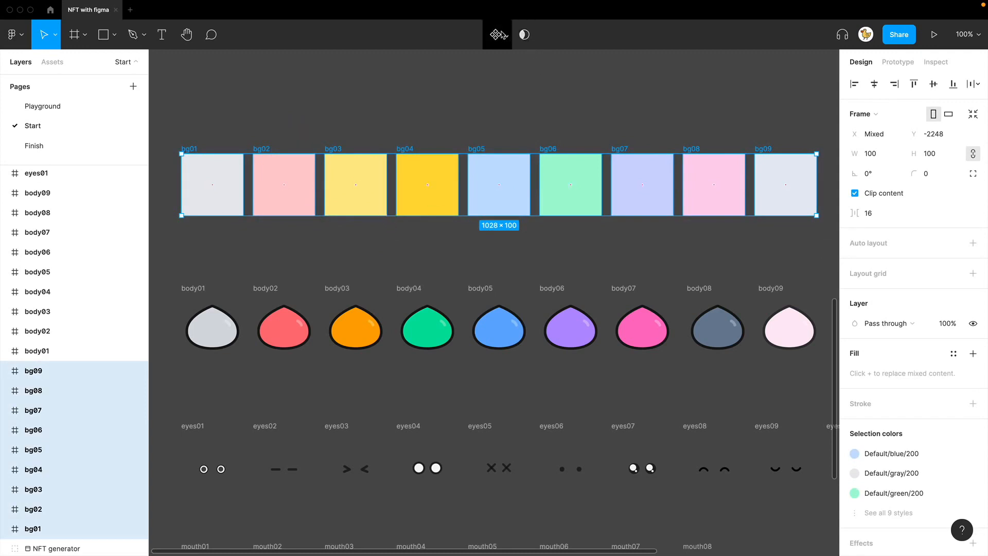
pyautogui.click(507, 37)
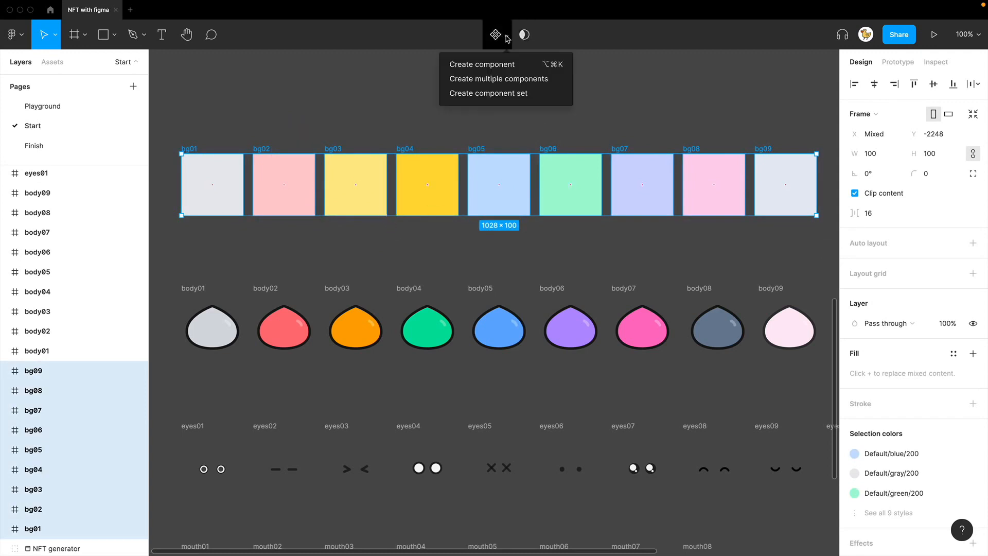
pyautogui.click(489, 93)
# Step: Rename the background component set to bg and move it up, away from the body row
pyautogui.click(219, 131)
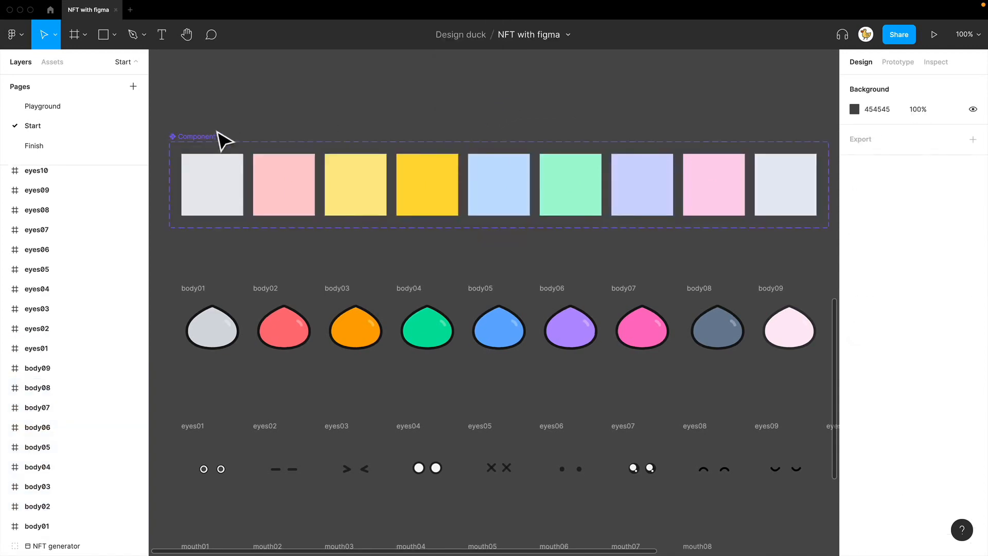
pyautogui.doubleClick(208, 140)
pyautogui.write('bg')
pyautogui.press('Return')
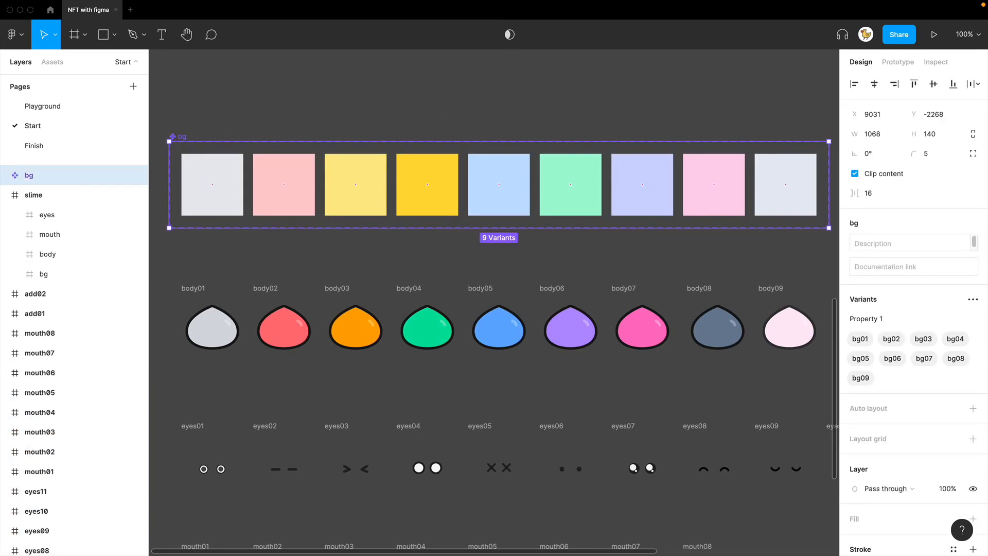
pyautogui.click(251, 107)
pyautogui.moveTo(178, 145); pyautogui.dragTo(178, 101)
pyautogui.click(232, 276)
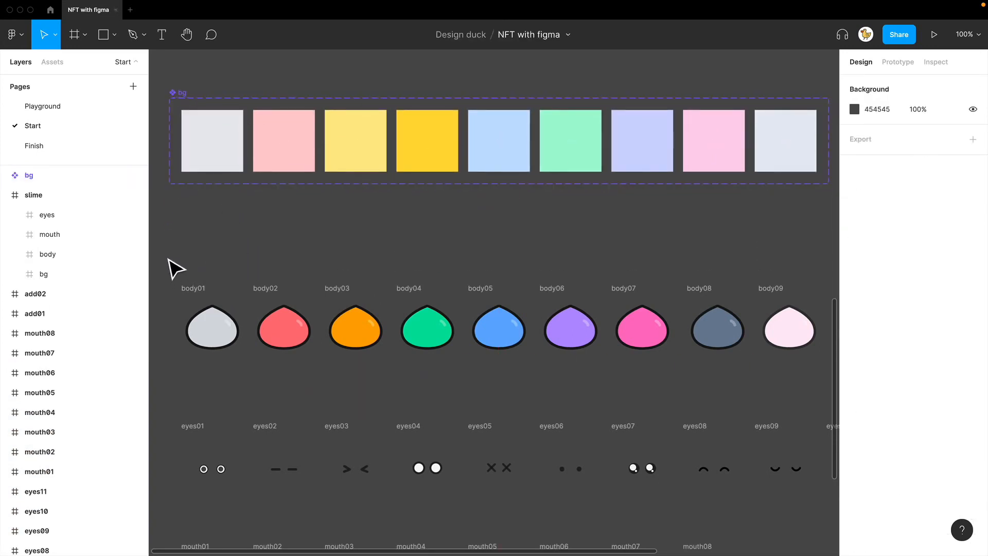
# Step: Combine the nine slime body frames body01 to body09 into a component set
pyautogui.moveTo(164, 254); pyautogui.dragTo(808, 385)
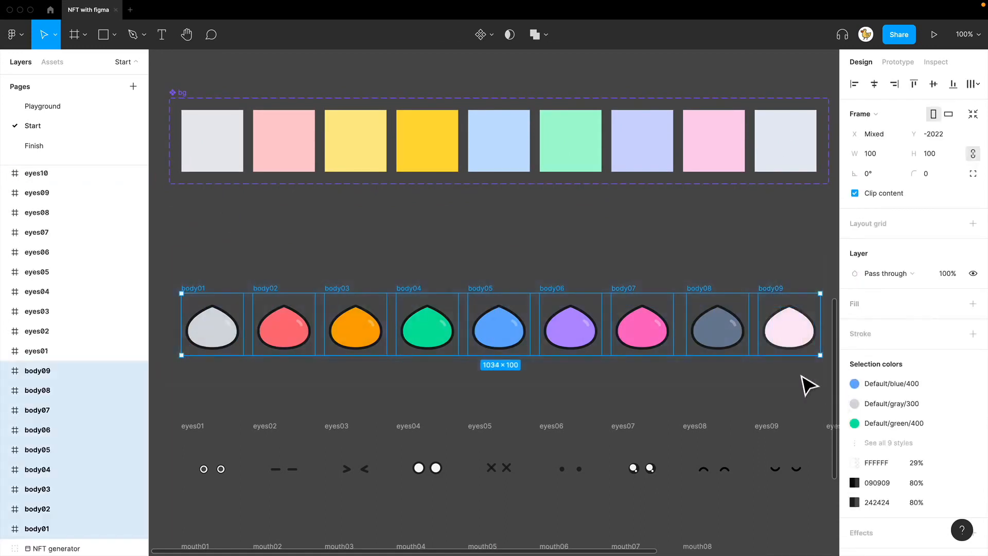
pyautogui.click(492, 36)
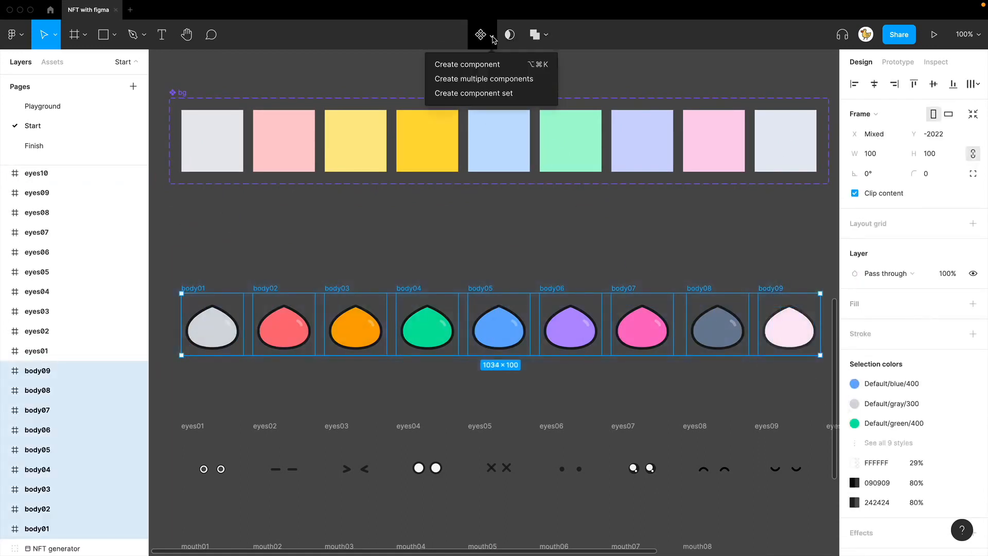
pyautogui.click(495, 93)
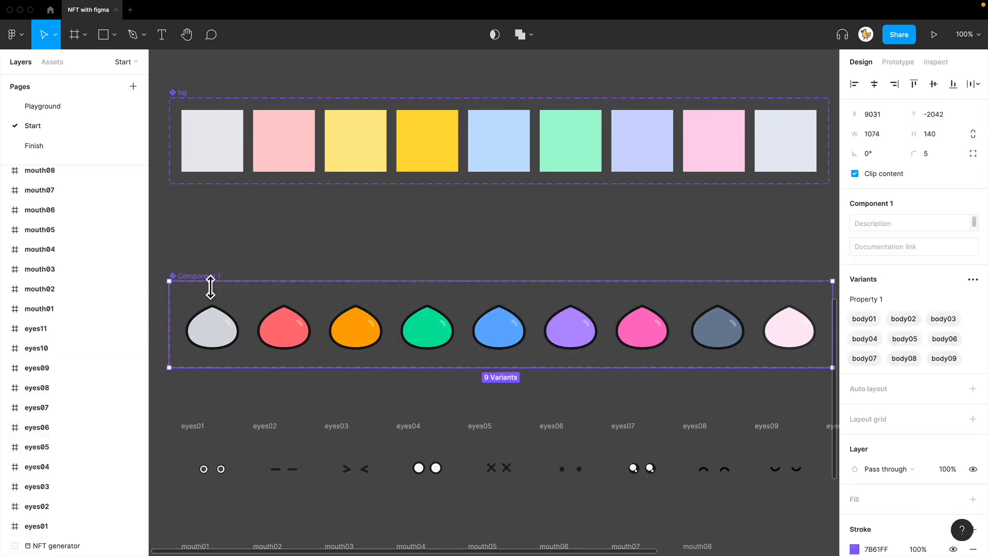
# Step: Rename the slime body component set to body and move it up closer to the bg set
pyautogui.hotkey('ctrl', 'r')
pyautogui.write('body')
pyautogui.press('Return')
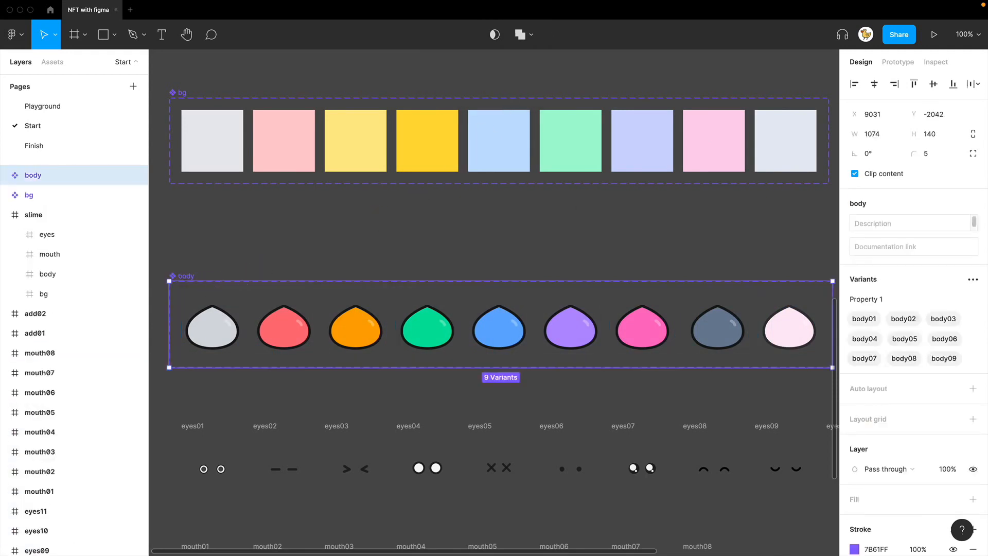
pyautogui.click(234, 259)
pyautogui.moveTo(190, 277); pyautogui.dragTo(190, 240)
# Step: Combine the eleven eye frames eyes01 to eyes11 into a component set
pyautogui.scroll(-2, 408, 357)
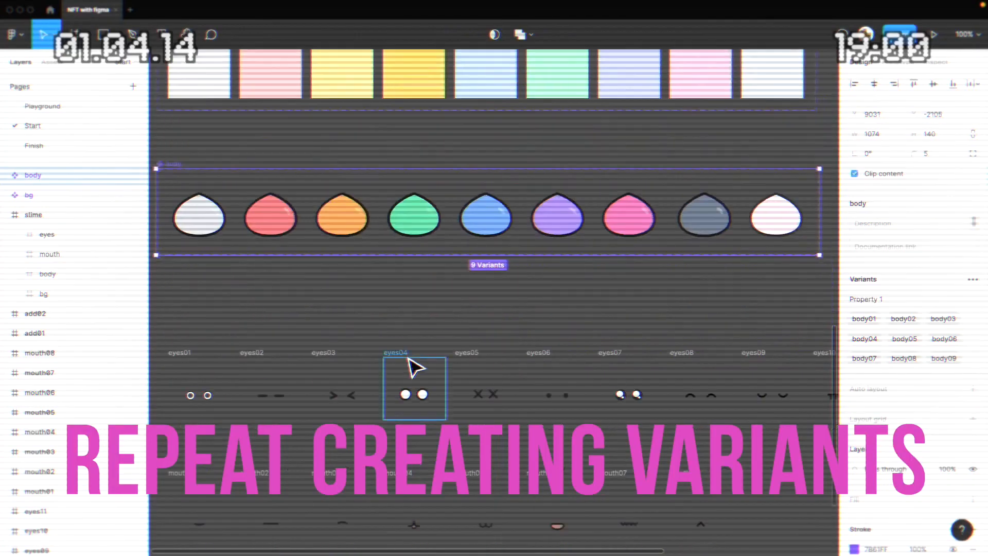
pyautogui.press('super+minus')
pyautogui.moveTo(319, 311); pyautogui.dragTo(741, 373)
pyautogui.click(493, 37)
pyautogui.click(473, 93)
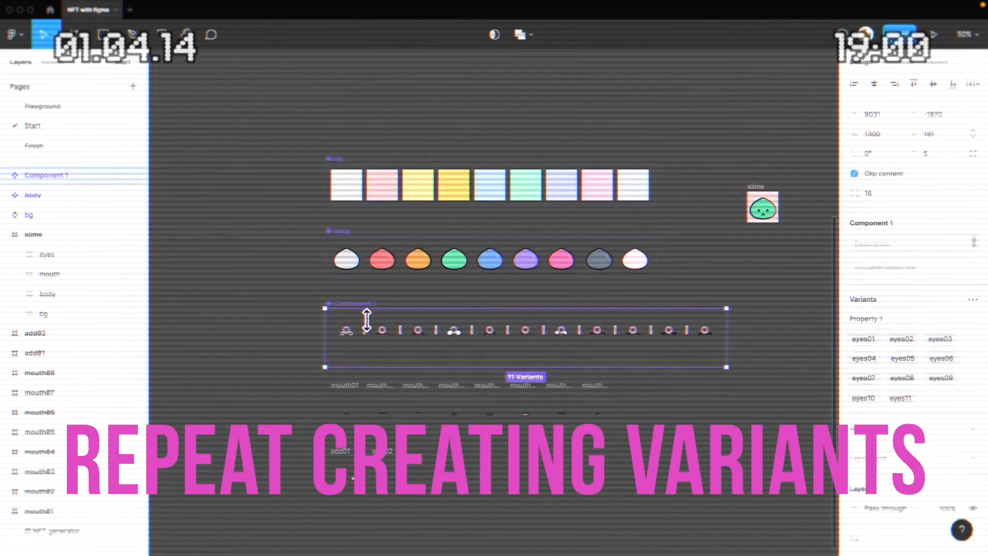
# Step: Rename the eye component set to eyes and move it up closer to the body set
pyautogui.press('super+r')
pyautogui.write('eyes')
pyautogui.press('Return')
pyautogui.moveTo(343, 320); pyautogui.dragTo(343, 294)
# Step: Combine the frames mouth01 to mouth08 into a component set named mouth
pyautogui.scroll(-2, 334, 288)
pyautogui.moveTo(291, 263); pyautogui.dragTo(649, 329)
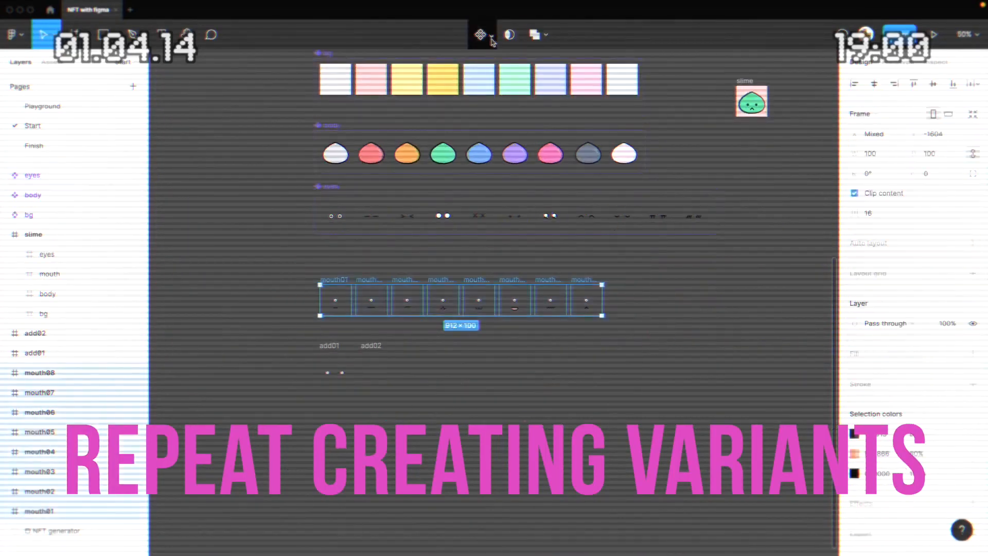
pyautogui.click(492, 37)
pyautogui.click(473, 93)
pyautogui.press('super+r')
pyautogui.write('moo')
pyautogui.press('Return')
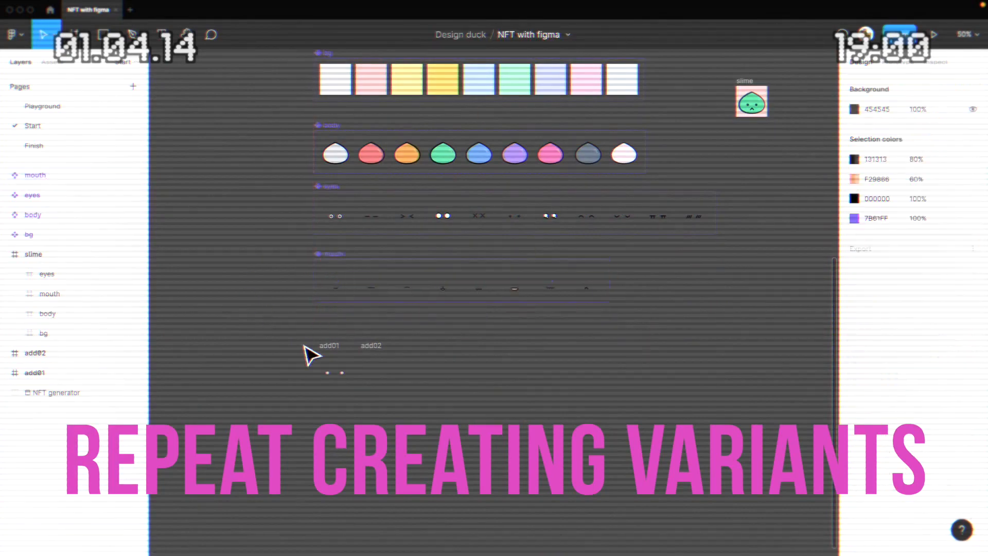
# Step: Combine the add01 and add02 frames into a component set named addons
pyautogui.moveTo(309, 353); pyautogui.dragTo(397, 386)
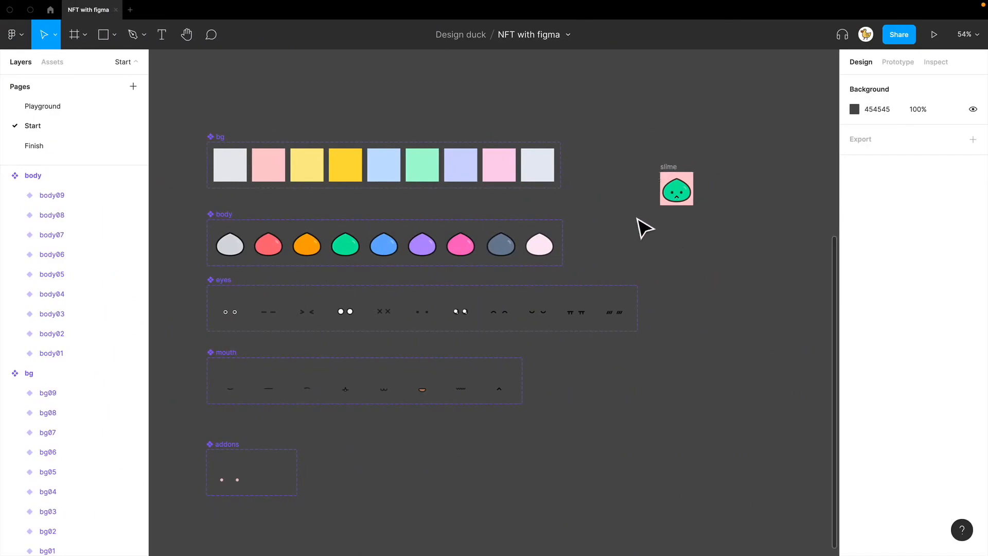
# Step: Stack instances of the first bg, body, eyes, mouth and addons variants on top of each other below the slime frame
pyautogui.moveTo(232, 166); pyautogui.dragTo(710, 270)
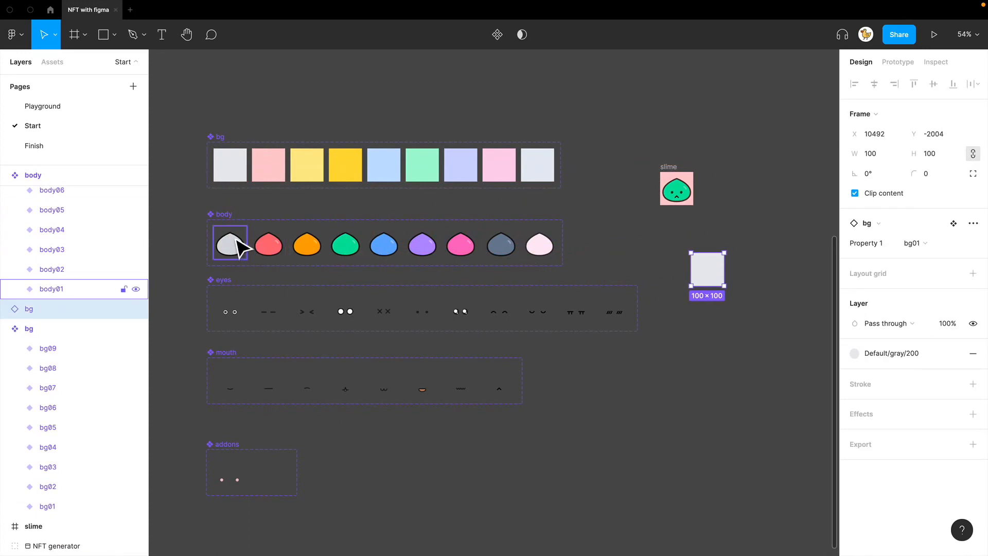
pyautogui.moveTo(238, 247); pyautogui.dragTo(712, 271)
pyautogui.moveTo(227, 316); pyautogui.dragTo(706, 280)
pyautogui.moveTo(239, 391); pyautogui.dragTo(719, 286)
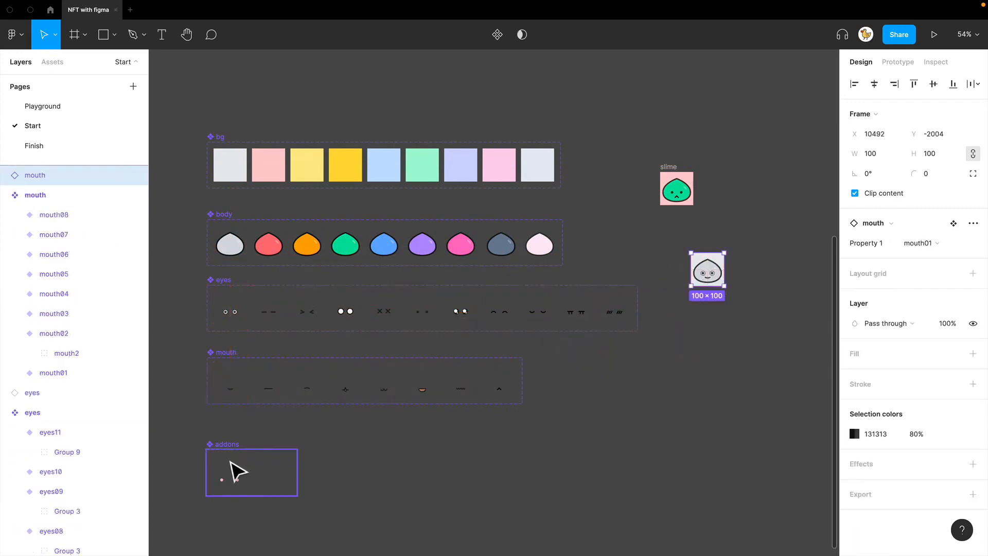
pyautogui.moveTo(237, 470); pyautogui.dragTo(711, 272)
# Step: Turn the stacked trait instances into a single component and name it base
pyautogui.moveTo(741, 310); pyautogui.dragTo(678, 252)
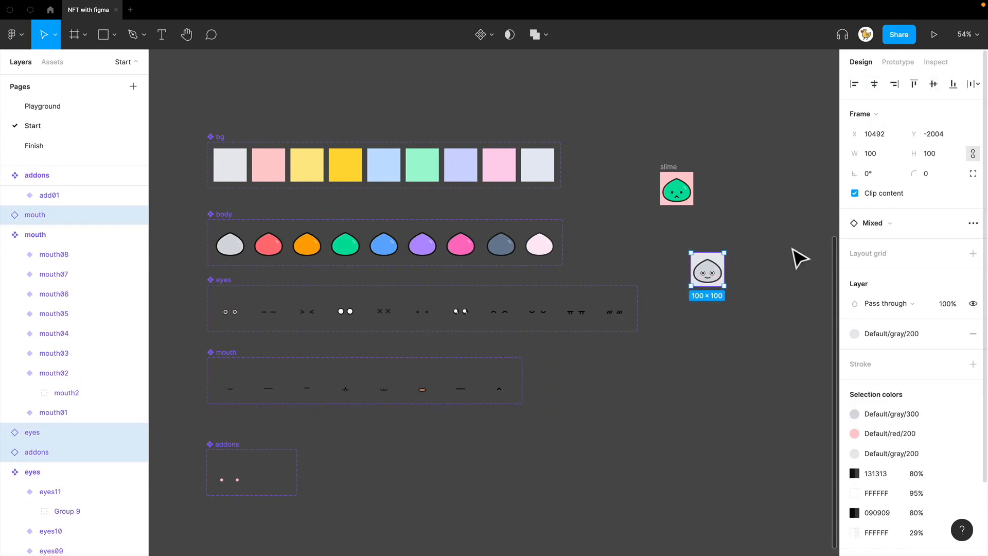
pyautogui.click(782, 309)
pyautogui.moveTo(773, 309); pyautogui.dragTo(680, 260)
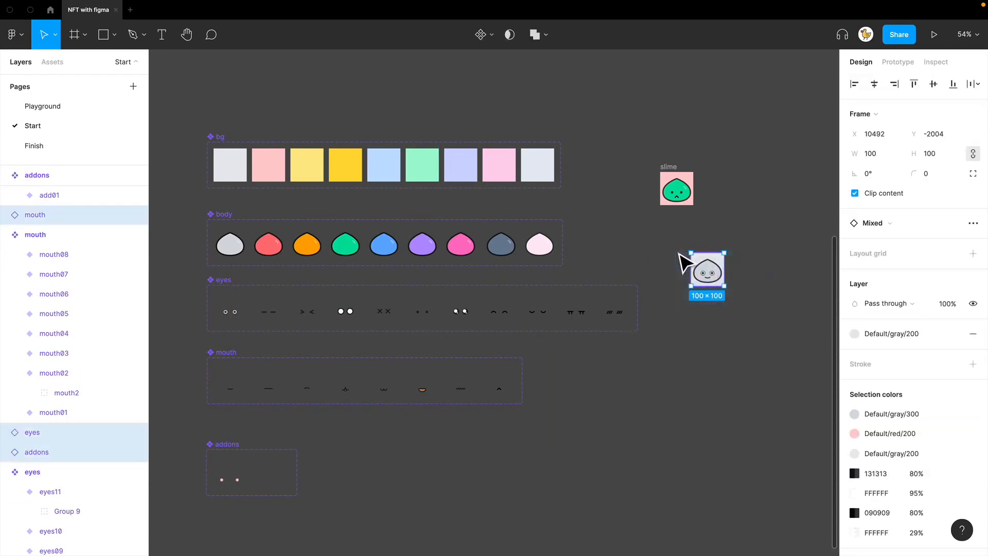
pyautogui.hotkey('ctrl', 'alt', 'k')
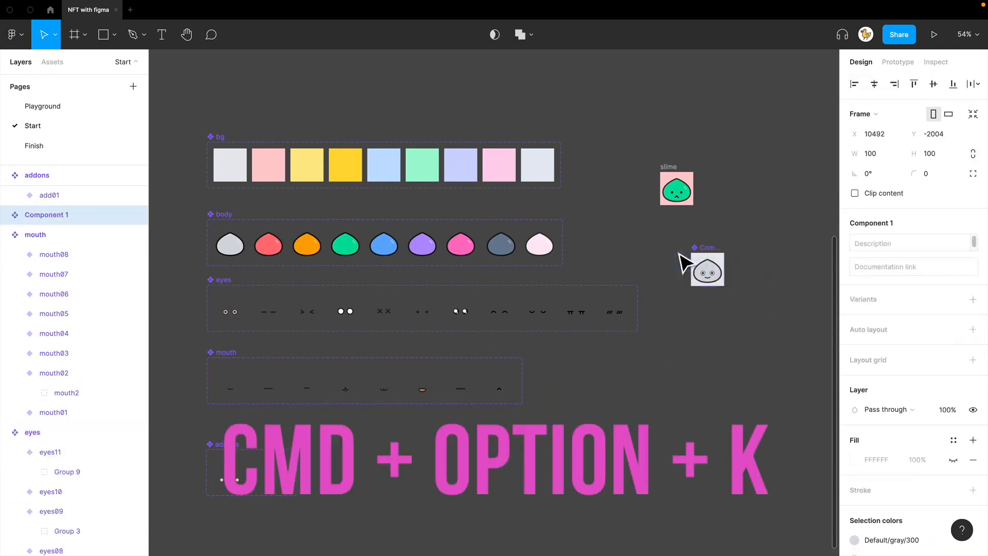
pyautogui.hotkey('ctrl', 'r')
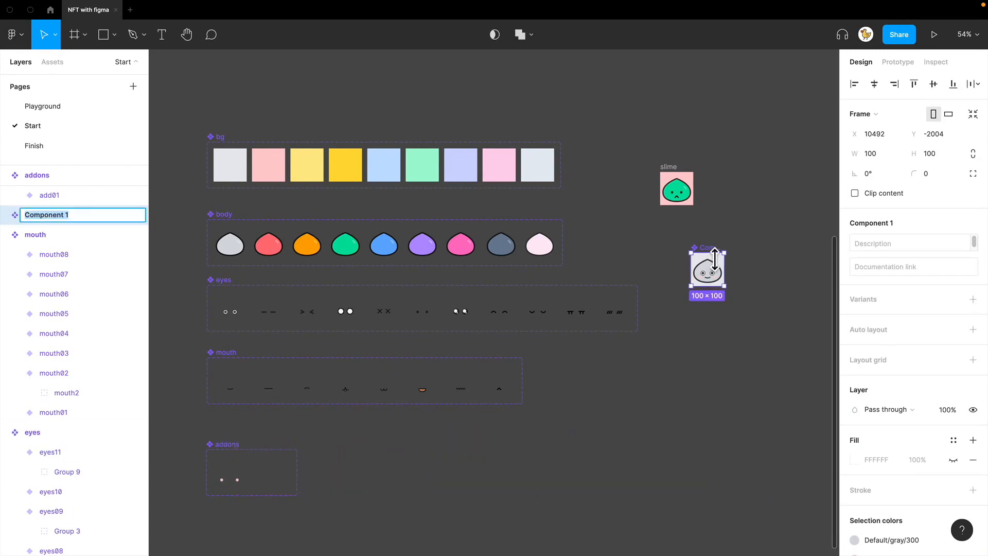
pyautogui.write('base')
pyautogui.press('Return')
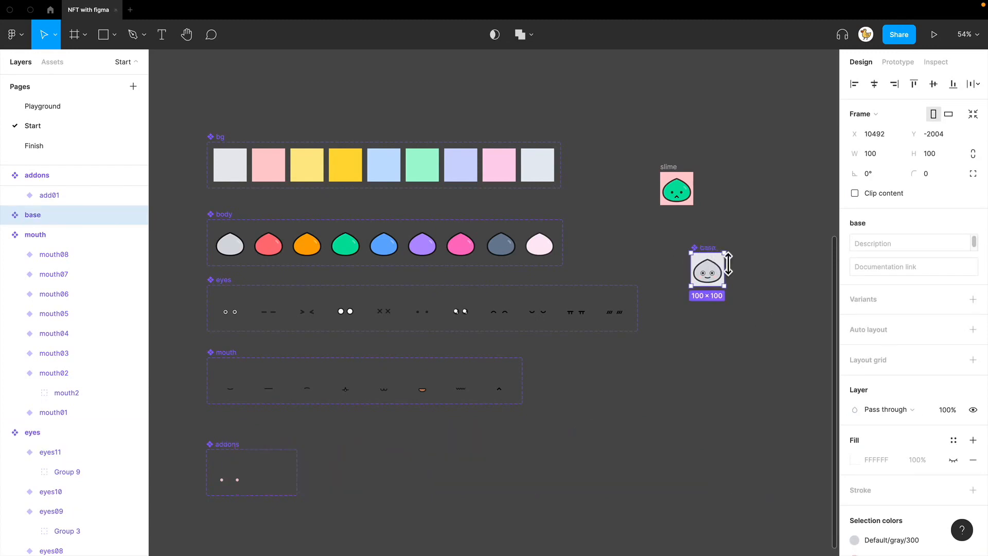
pyautogui.click(754, 264)
# Step: Check the mouth, eyes, addons, body and bg instances nested inside the base component
pyautogui.scroll(-1, 751, 258)
pyautogui.hscroll(1, 751, 257)
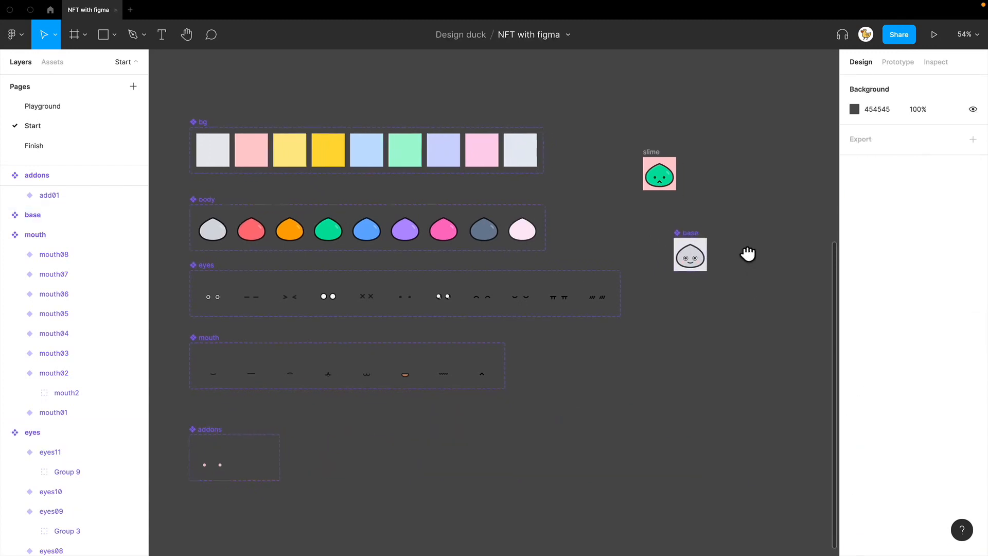
pyautogui.click(675, 246)
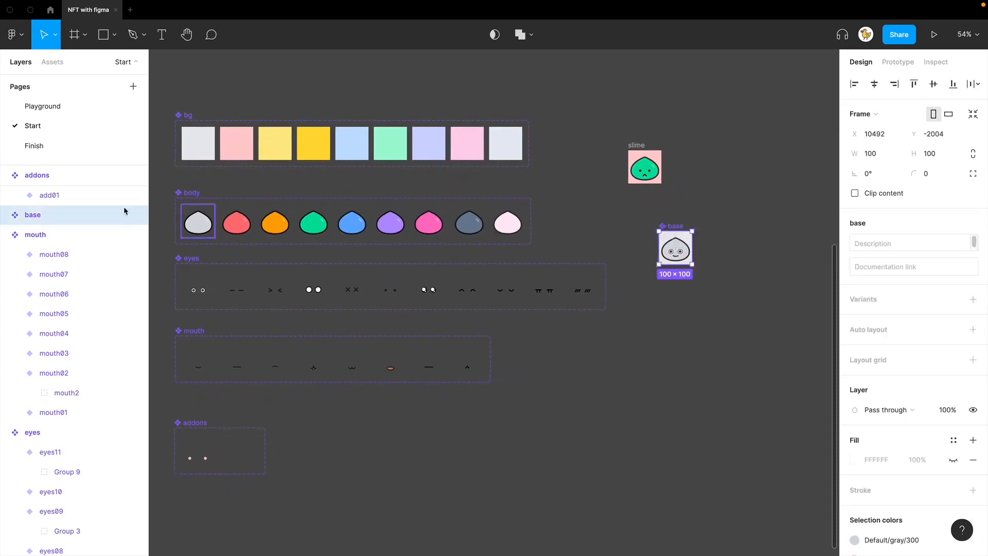
pyautogui.click(5, 215)
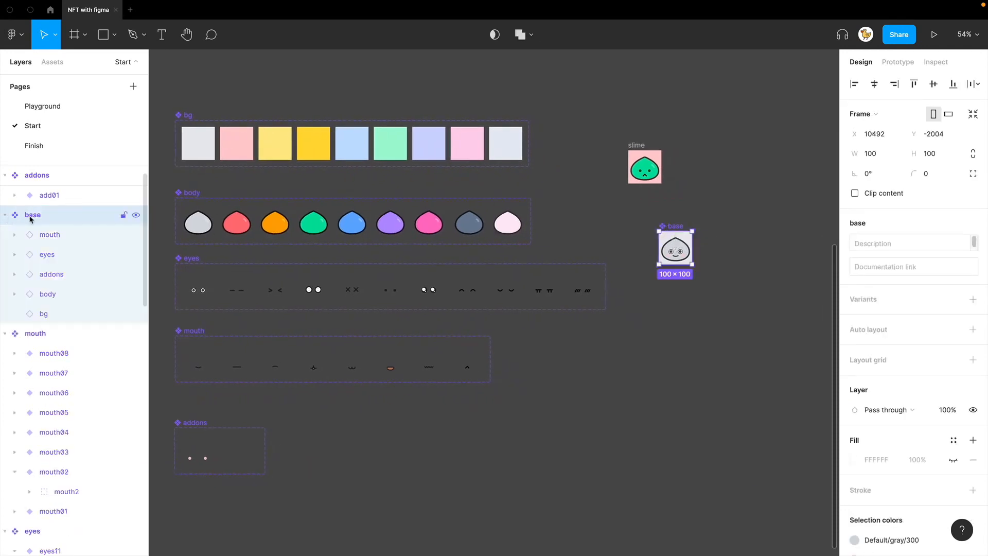
pyautogui.click(43, 234)
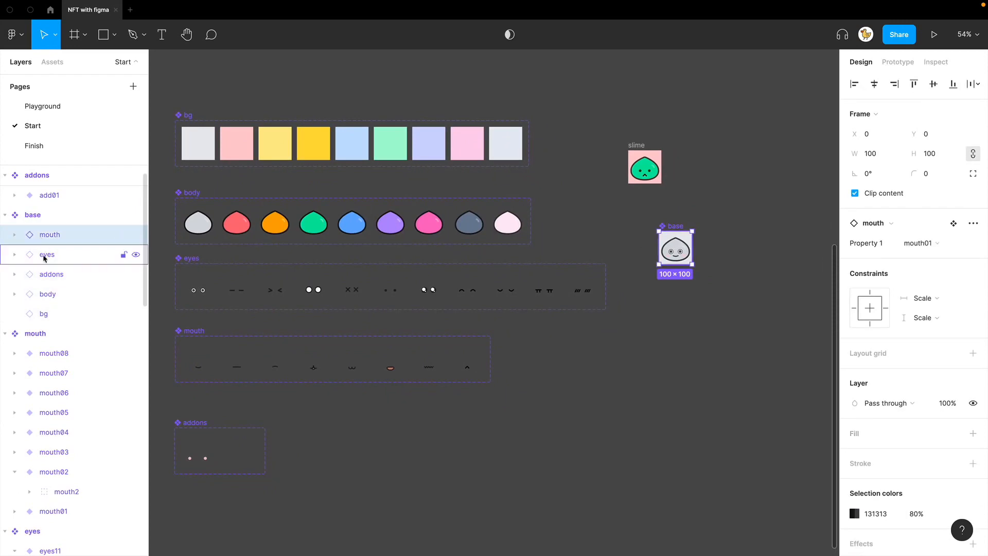
pyautogui.click(45, 255)
pyautogui.click(51, 277)
pyautogui.click(49, 294)
pyautogui.click(52, 312)
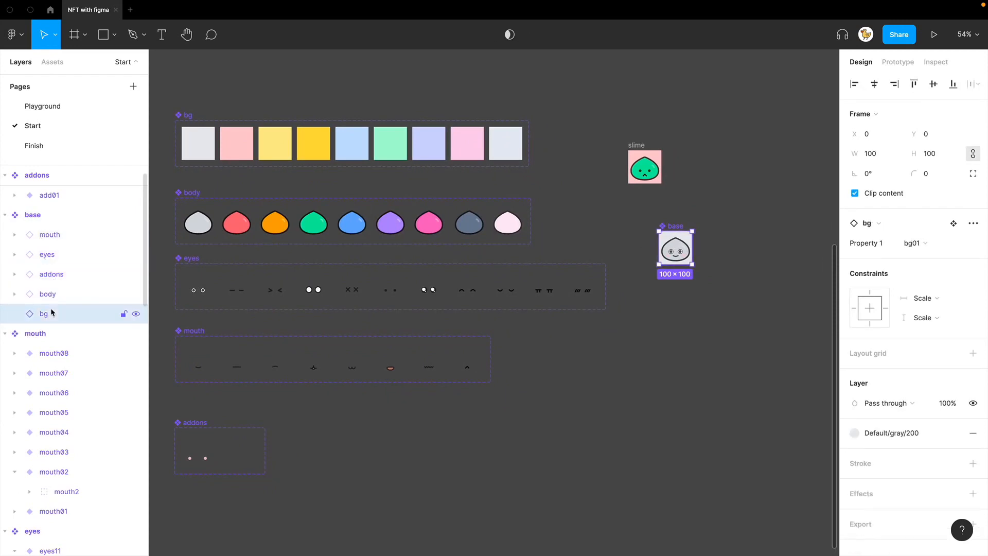
pyautogui.click(62, 238)
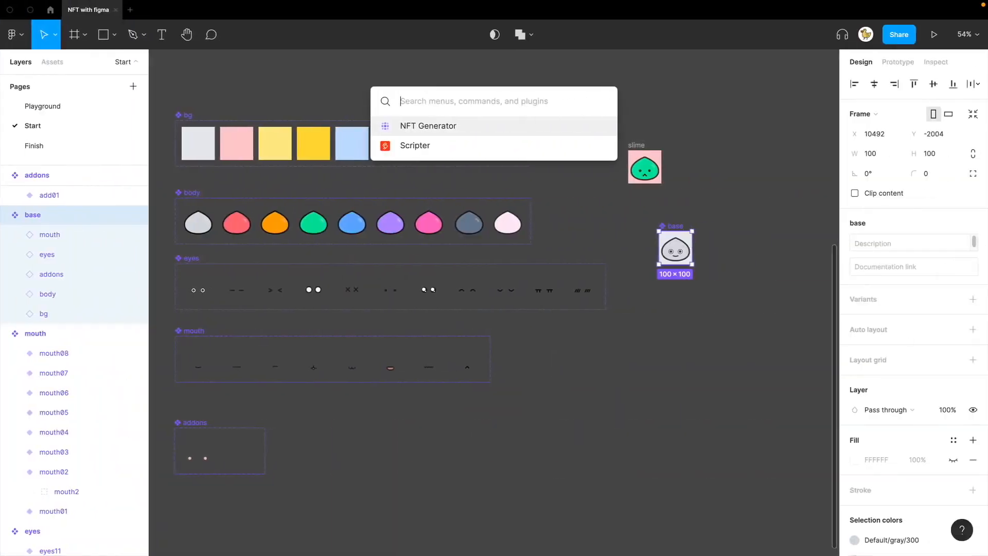
# Step: Run the NFT Generator plugin on the base component to generate 10 unique NFTs
pyautogui.press('Return')
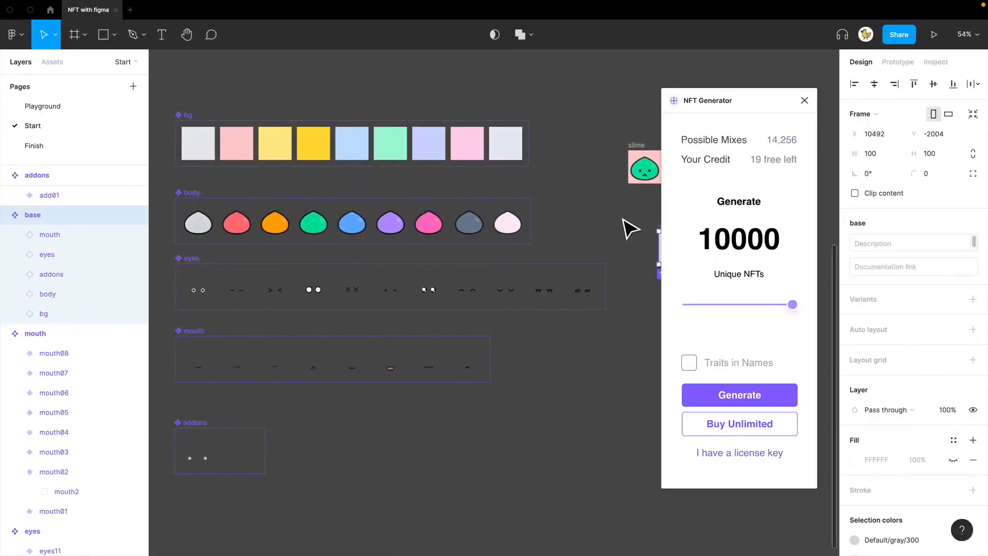
pyautogui.moveTo(631, 228); pyautogui.dragTo(499, 217)
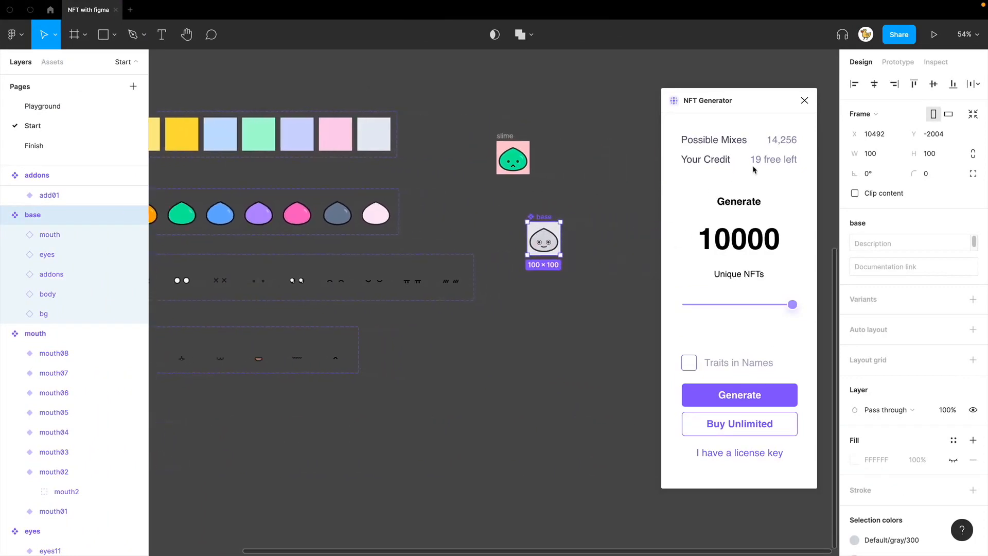
pyautogui.click(611, 217)
pyautogui.click(558, 229)
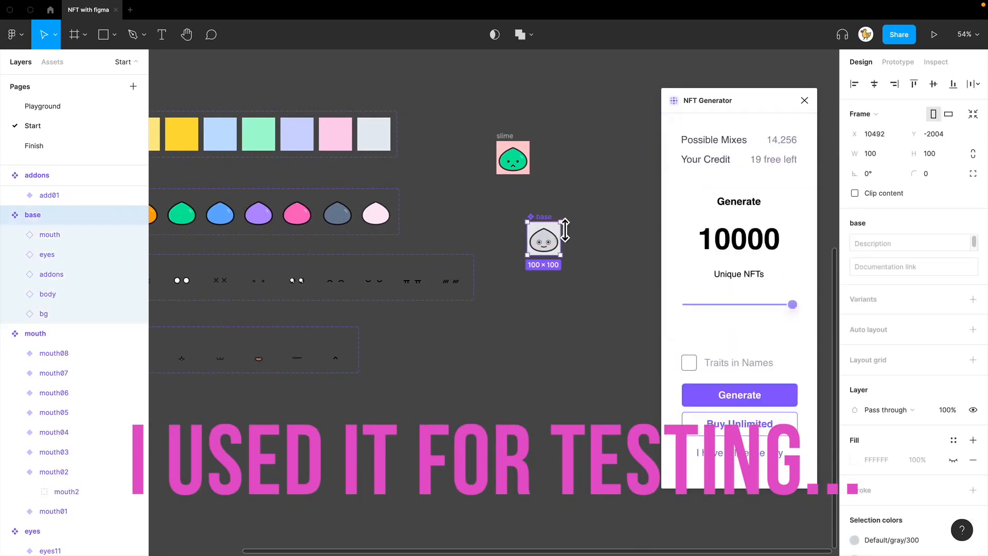
pyautogui.doubleClick(731, 238)
pyautogui.write('10')
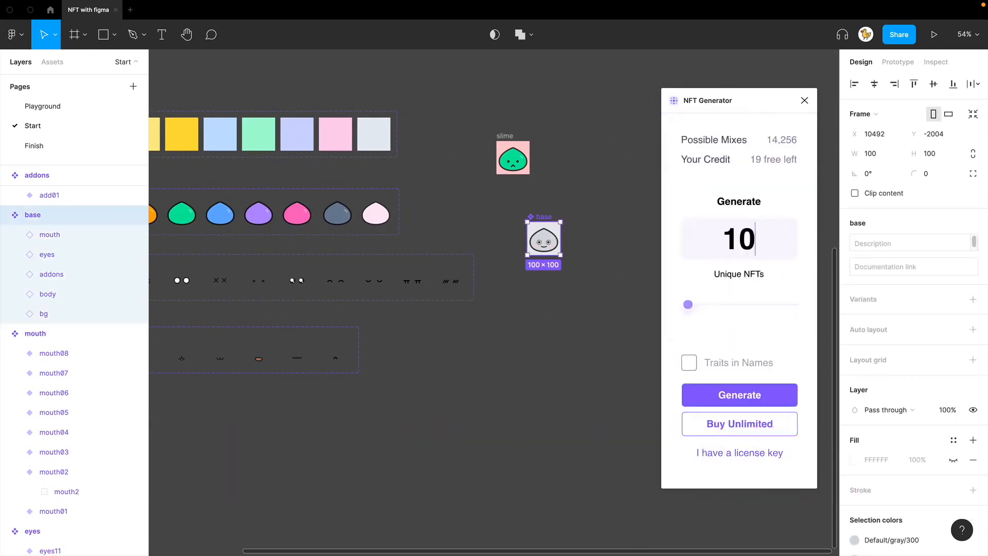
pyautogui.click(793, 326)
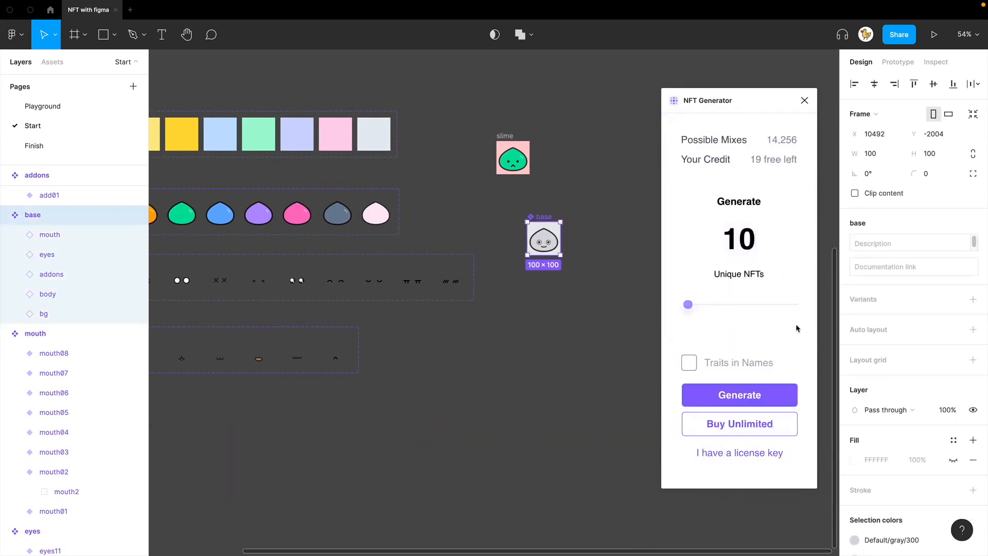
pyautogui.click(779, 396)
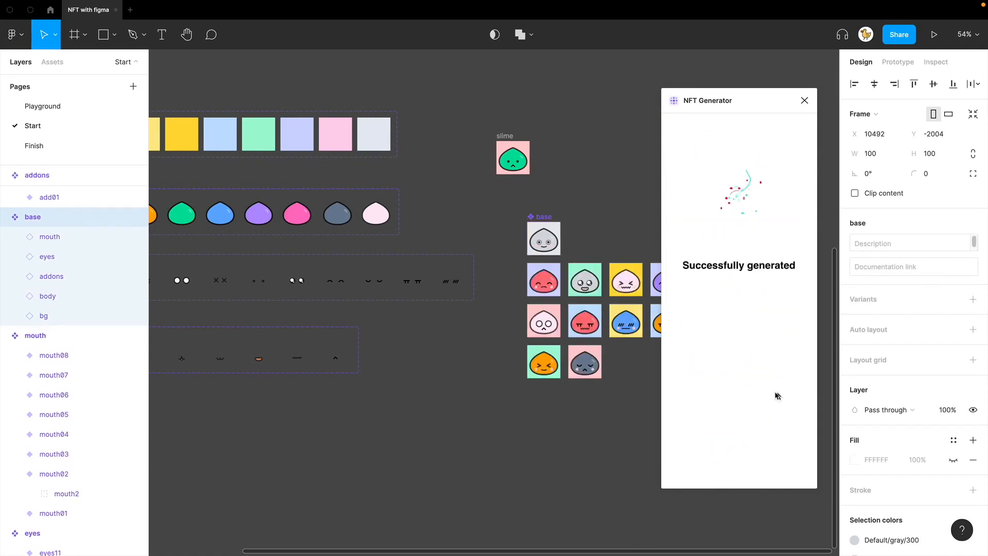
pyautogui.moveTo(621, 419); pyautogui.dragTo(530, 406)
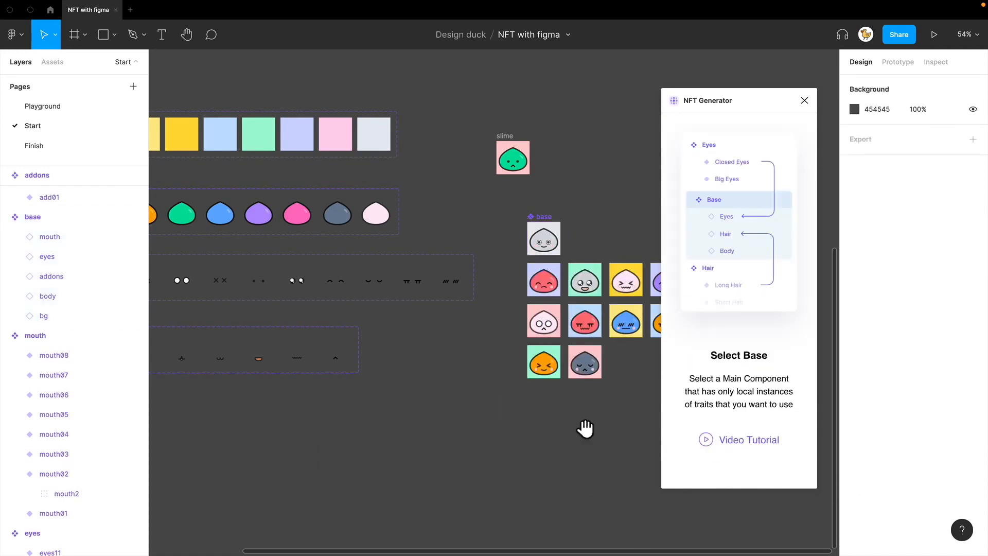
pyautogui.moveTo(584, 425); pyautogui.dragTo(403, 393)
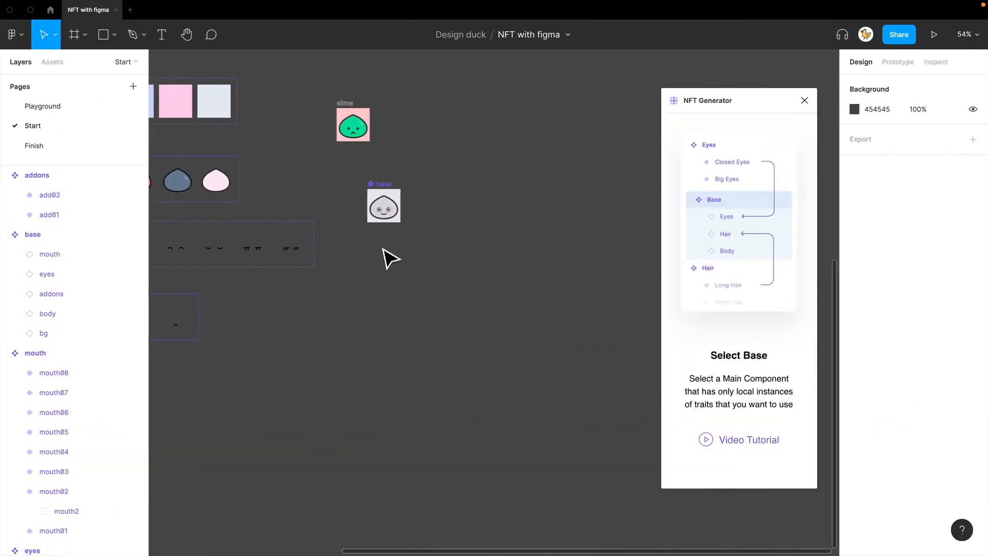
# Step: Close the NFT Generator plugin and open the Scripter plugin
pyautogui.click(804, 101)
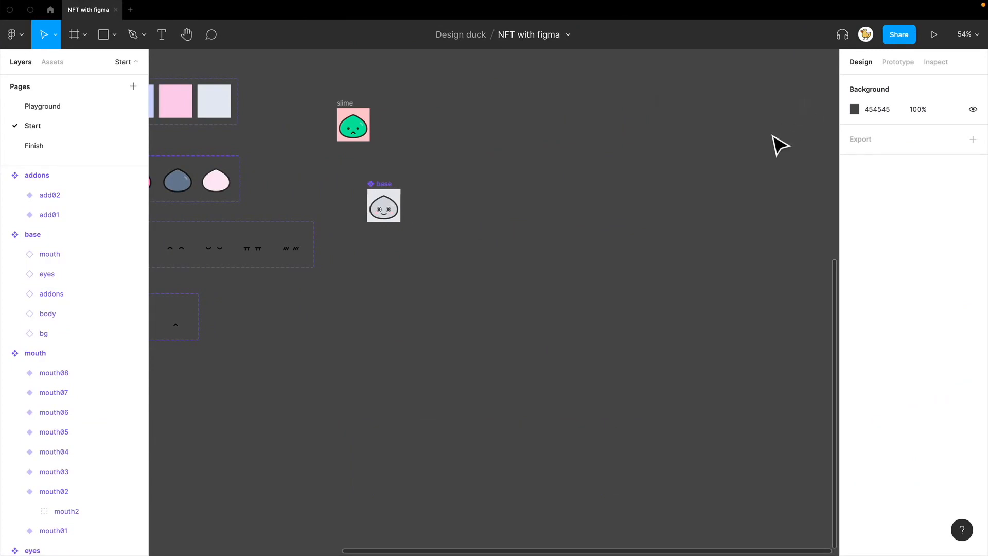
pyautogui.write('s')
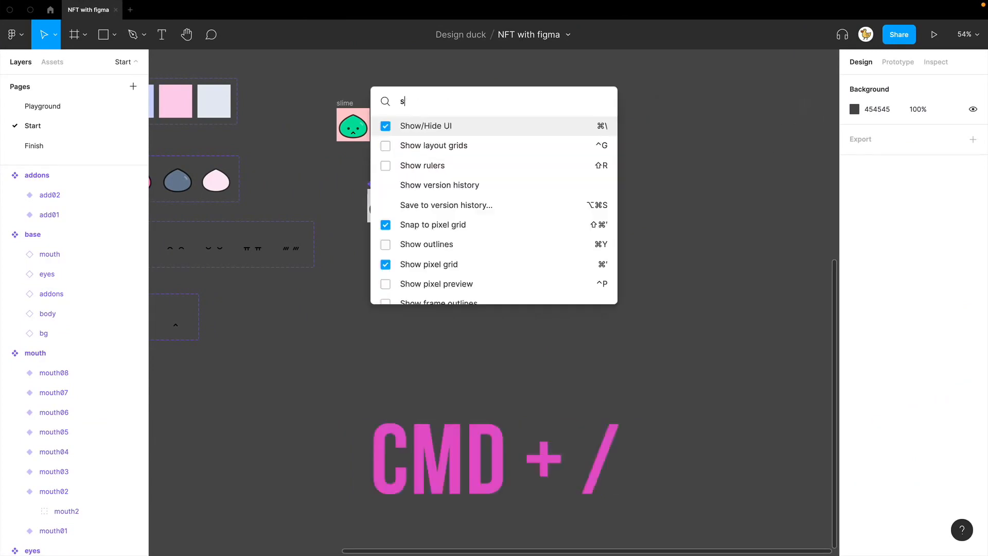
pyautogui.write('cr')
pyautogui.press('Return')
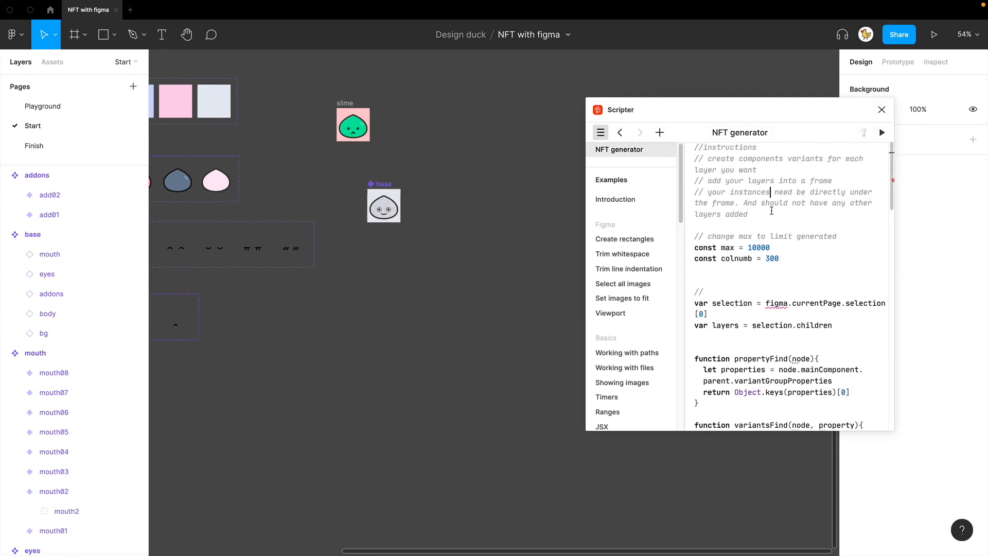
# Step: Read through the NFT generator script, focusing on its max and colnumb constants
pyautogui.scroll(-15, 772, 240)
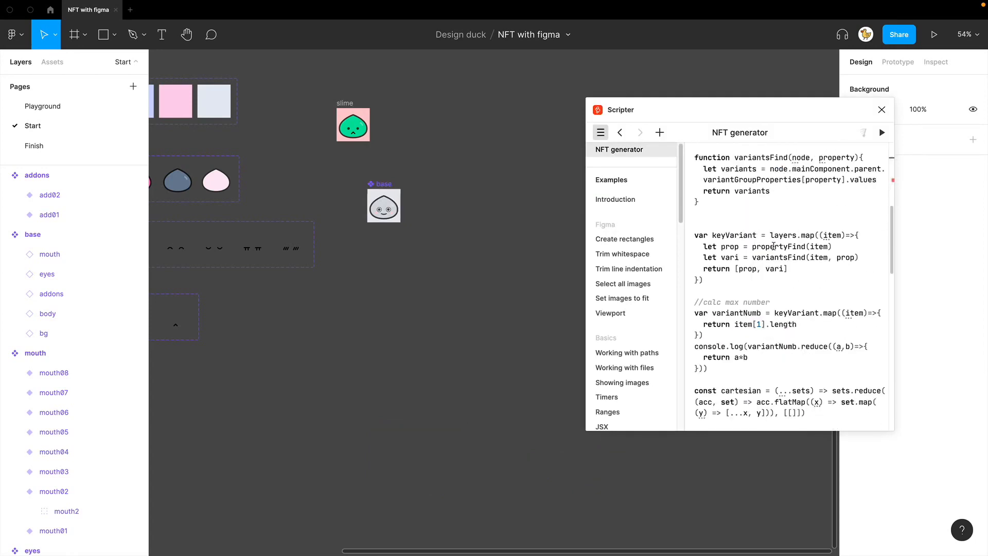
pyautogui.scroll(-5, 773, 247)
pyautogui.scroll(1, 774, 246)
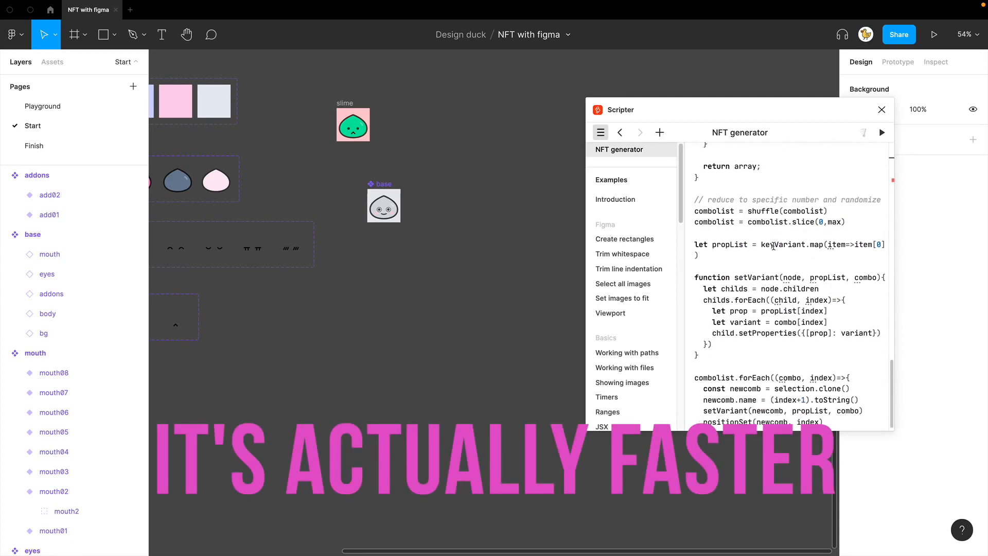
pyautogui.click(782, 248)
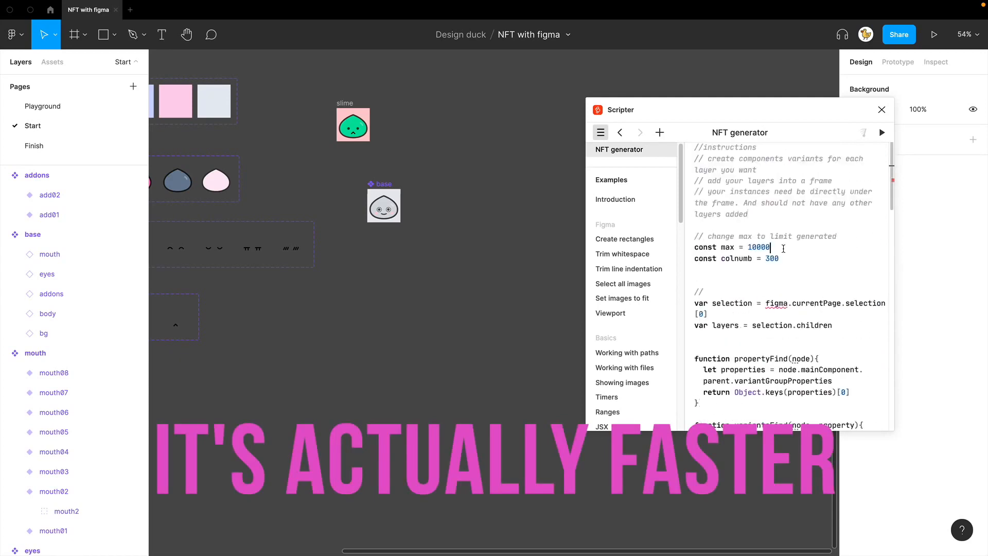
pyautogui.hotkey('shift', 'Left')
pyautogui.hotkey('shift', 'Left')
pyautogui.hotkey('shift', 'Left')
pyautogui.hotkey('shift', 'Left')
pyautogui.hotkey('shift', 'Left')
pyautogui.hotkey('shift', 'Left')
pyautogui.hotkey('shift', 'Left')
pyautogui.hotkey('shift', 'Left')
pyautogui.hotkey('shift', 'Left')
pyautogui.hotkey('shift', 'Left')
pyautogui.hotkey('shift', 'Left')
pyautogui.hotkey('shift', 'Left')
pyautogui.hotkey('shift', 'Left')
pyautogui.hotkey('shift', 'Left')
pyautogui.hotkey('shift', 'Left')
pyautogui.hotkey('shift', 'Left')
pyautogui.hotkey('shift', 'Left')
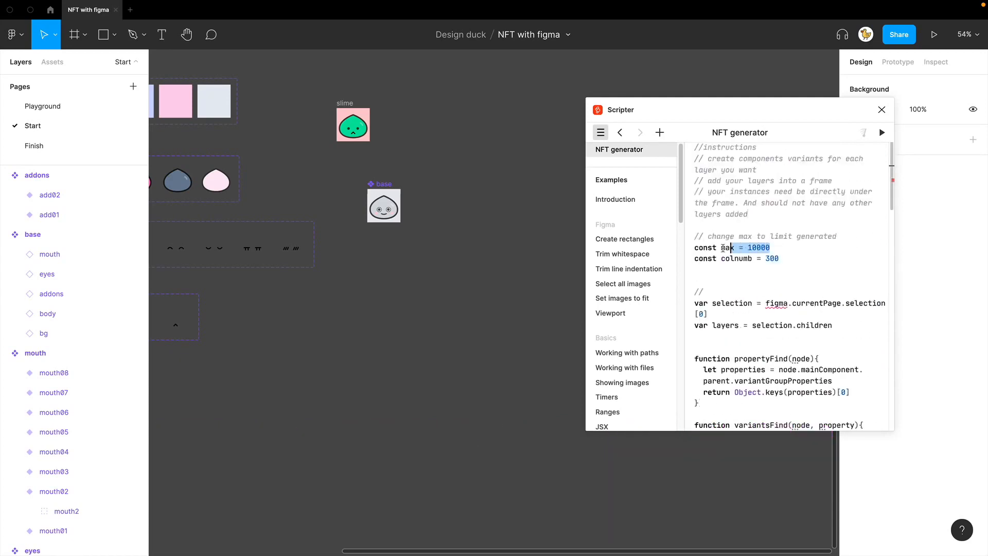
pyautogui.click(786, 256)
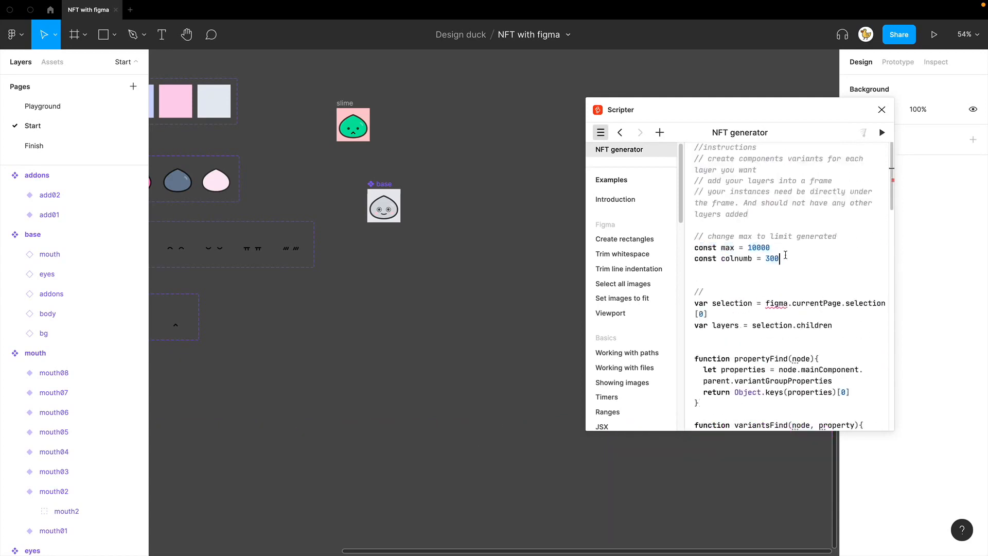
pyautogui.hotkey('shift', 'Left')
pyautogui.hotkey('shift', 'Left')
pyautogui.hotkey('shift', 'Left')
pyautogui.hotkey('shift', 'Left')
pyautogui.hotkey('shift', 'Left')
pyautogui.hotkey('shift', 'Left')
pyautogui.hotkey('shift', 'Left')
pyautogui.hotkey('shift', 'Left')
pyautogui.hotkey('shift', 'Left')
pyautogui.hotkey('shift', 'Left')
pyautogui.hotkey('shift', 'Left')
pyautogui.hotkey('shift', 'Left')
pyautogui.hotkey('shift', 'Left')
pyautogui.hotkey('shift', 'Left')
pyautogui.hotkey('shift', 'Left')
pyautogui.hotkey('shift', 'Left')
pyautogui.hotkey('shift', 'Left')
pyautogui.hotkey('shift', 'Left')
pyautogui.hotkey('shift', 'Left')
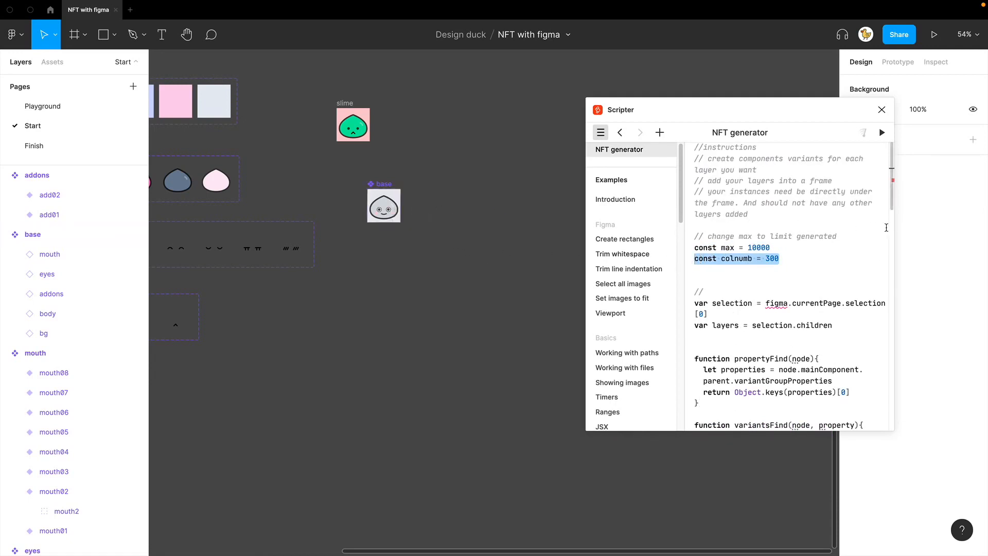
# Step: Set both the max and colnumb constants in the NFT generator script to 10
pyautogui.click(805, 248)
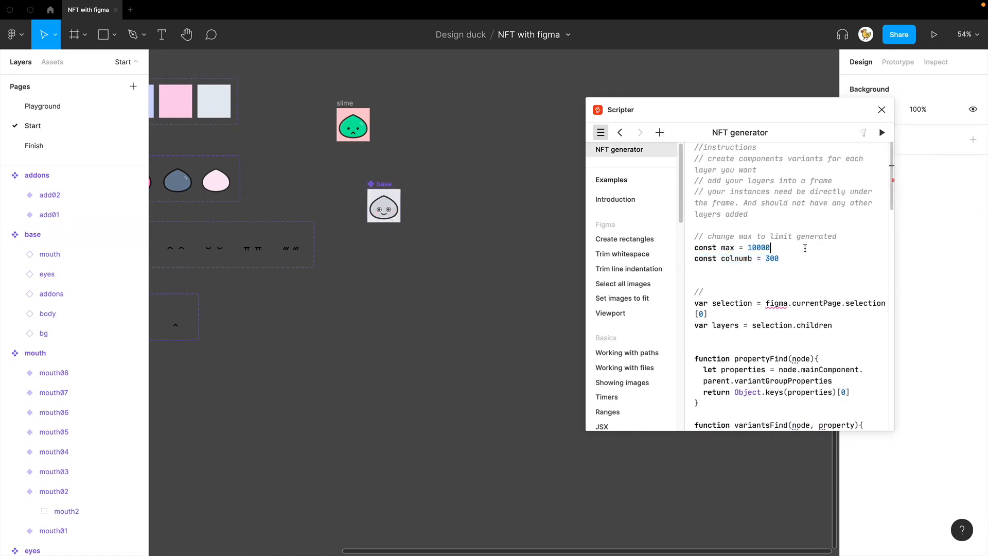
pyautogui.press('BackSpace')
pyautogui.press('BackSpace')
pyautogui.click(797, 258)
pyautogui.press('BackSpace')
pyautogui.press('BackSpace')
pyautogui.press('BackSpace')
pyautogui.write('10')
# Step: Place an instance of the base component directly below the original and check its nested mouth, eyes, addons, body and bg layers
pyautogui.click(397, 199)
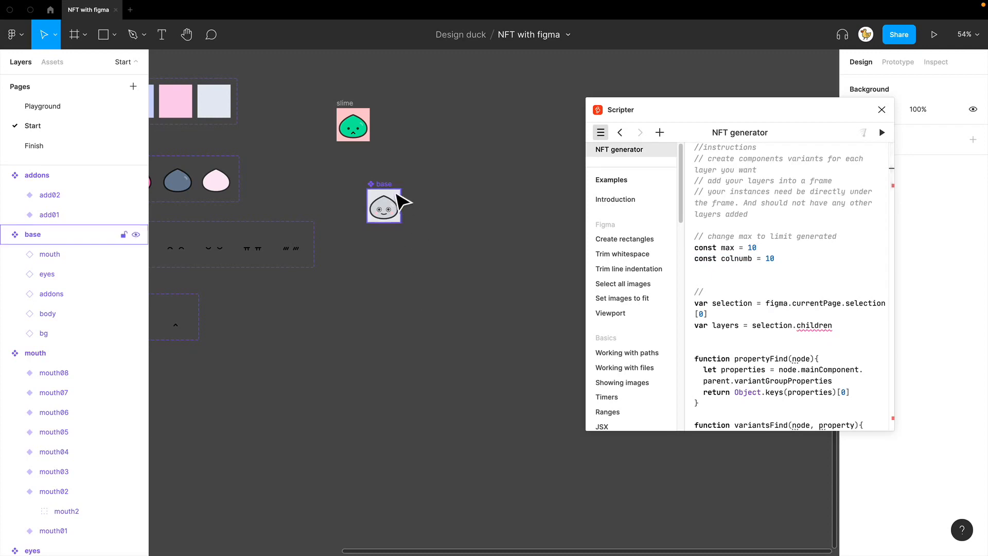
pyautogui.moveTo(397, 198); pyautogui.dragTo(401, 252)
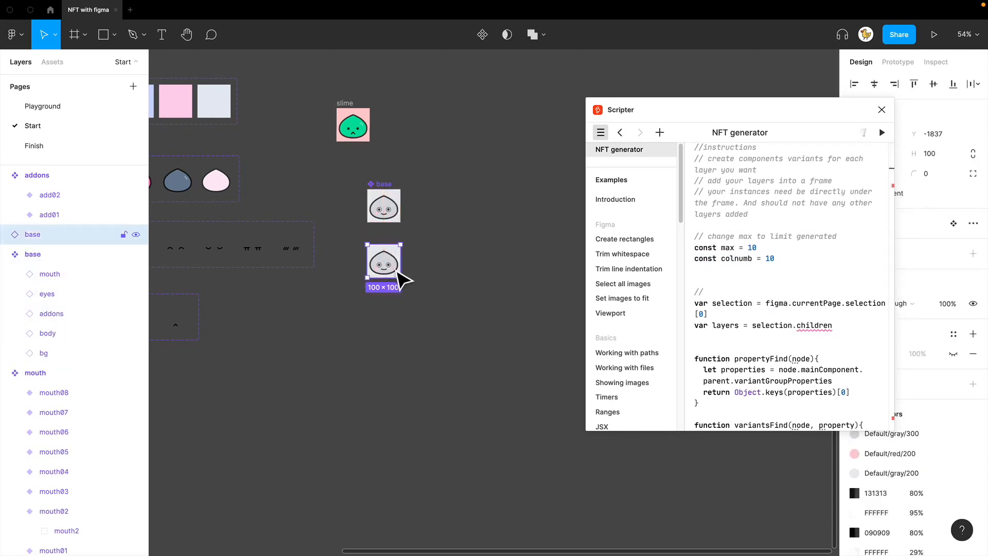
pyautogui.click(8, 235)
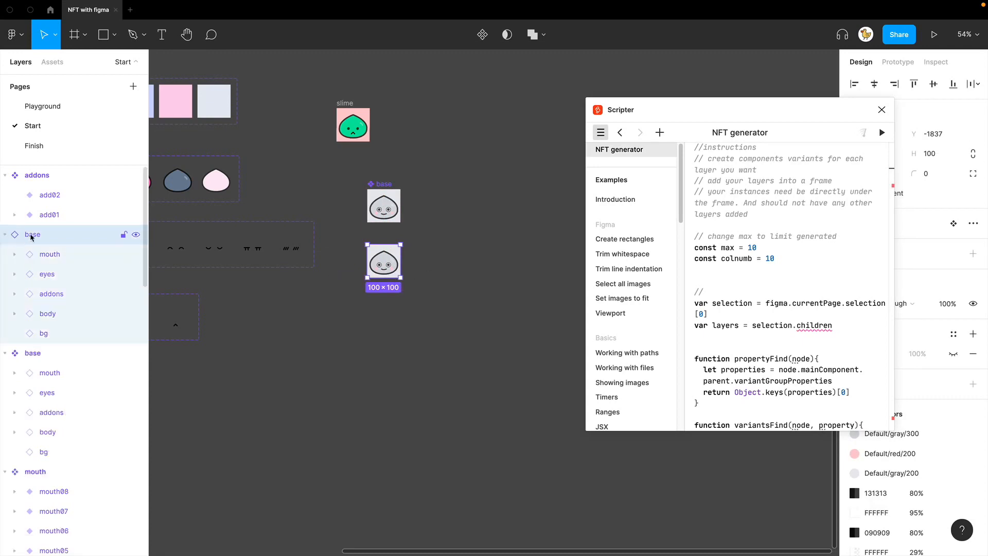
pyautogui.click(49, 254)
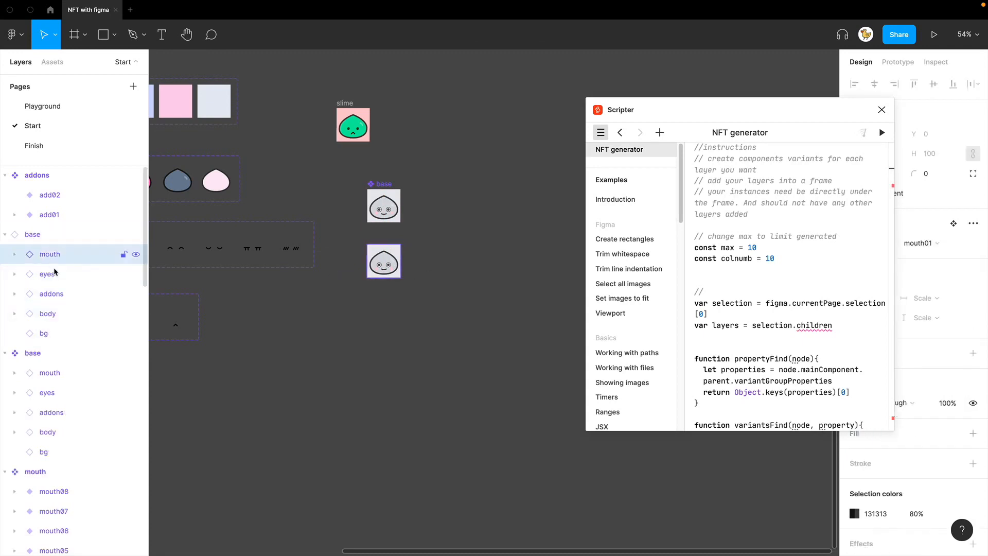
pyautogui.click(48, 274)
pyautogui.click(52, 293)
pyautogui.click(52, 314)
pyautogui.click(61, 333)
pyautogui.click(503, 331)
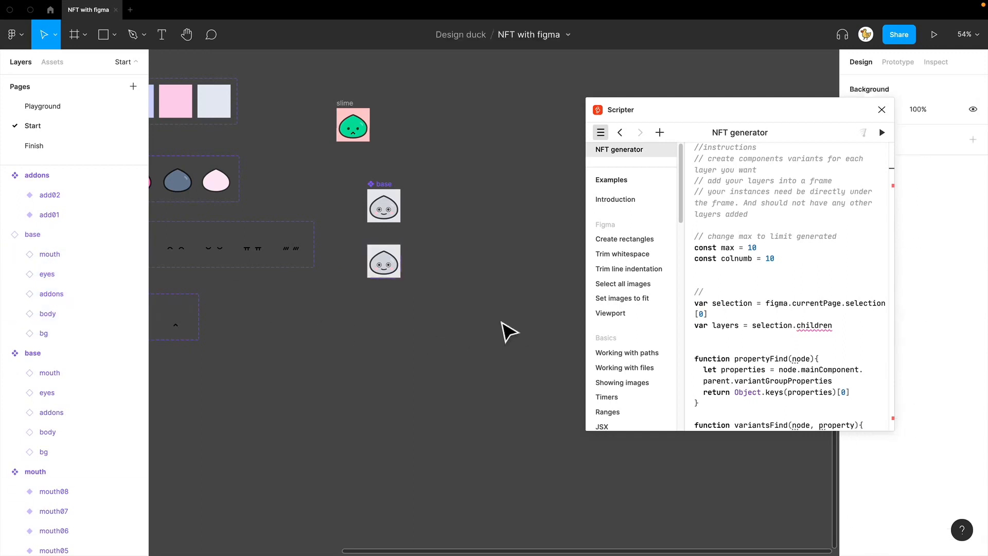
# Step: Run the NFT generator script on the base instance, then delete the generated row of slime variations
pyautogui.click(387, 264)
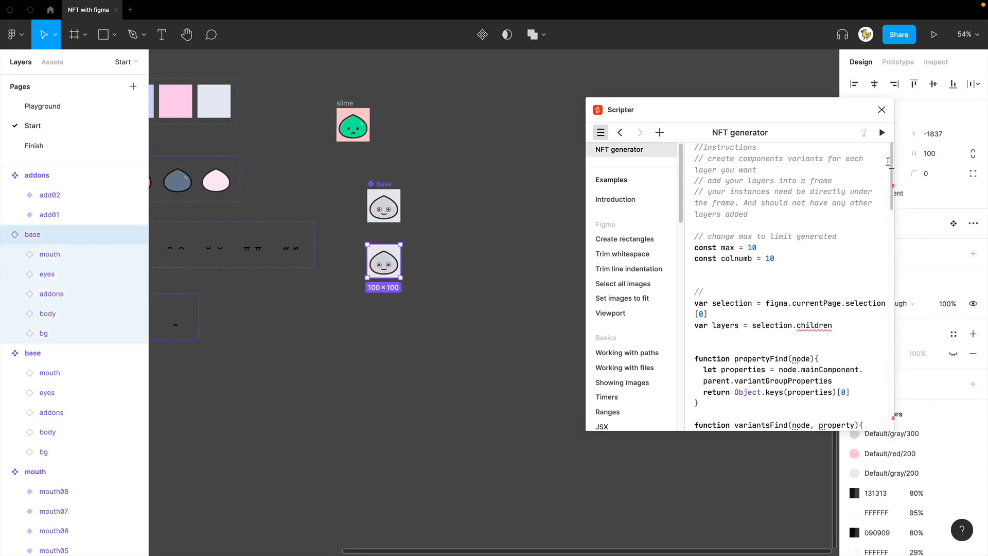
pyautogui.click(882, 133)
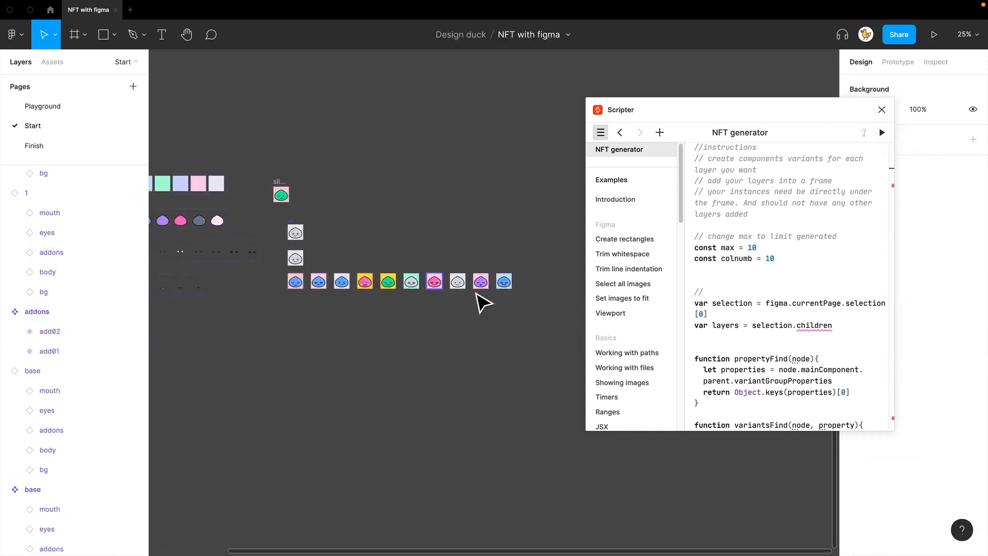
pyautogui.click(295, 282)
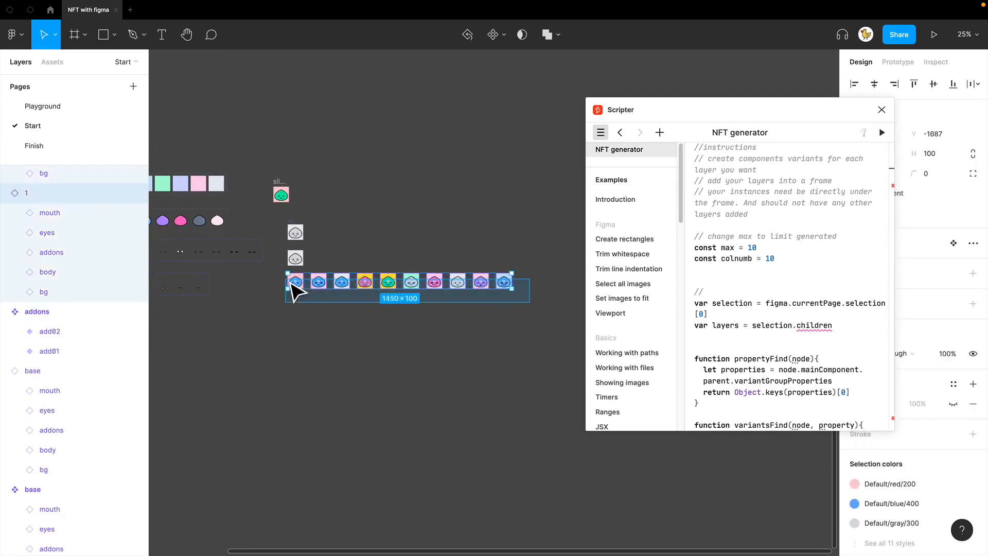
pyautogui.press('Delete')
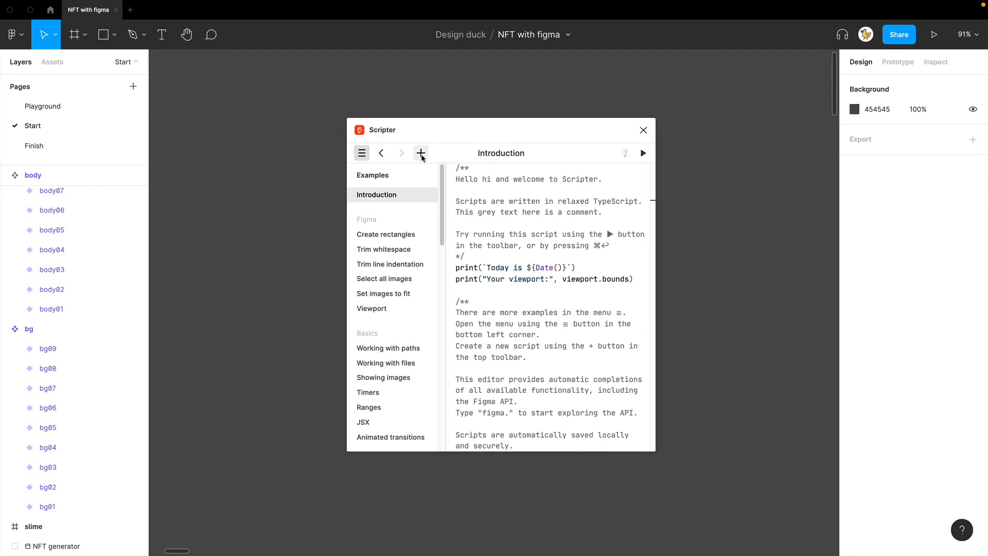
# Step: Create a new Scripter script named nft gen and paste the copied NFT generator code into it
pyautogui.click(421, 156)
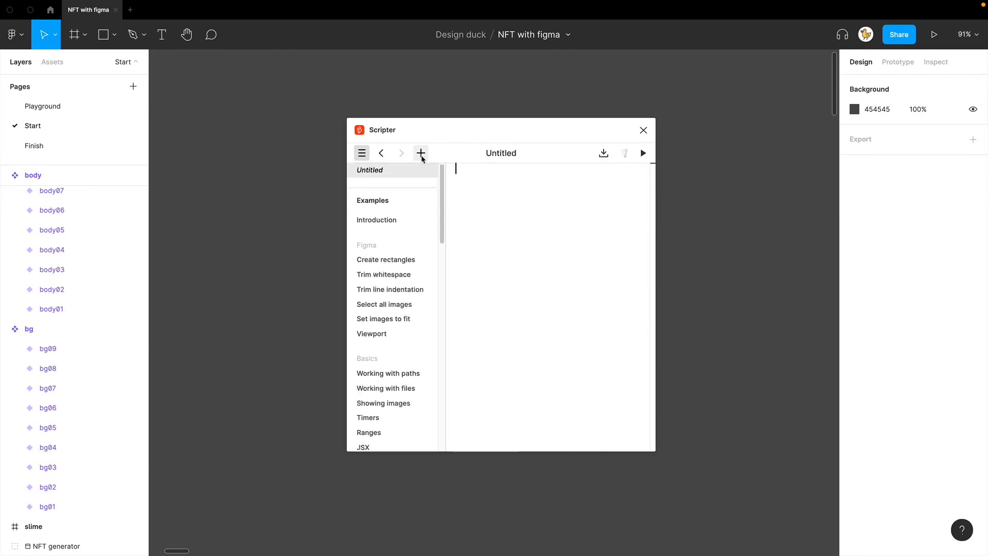
pyautogui.doubleClick(384, 170)
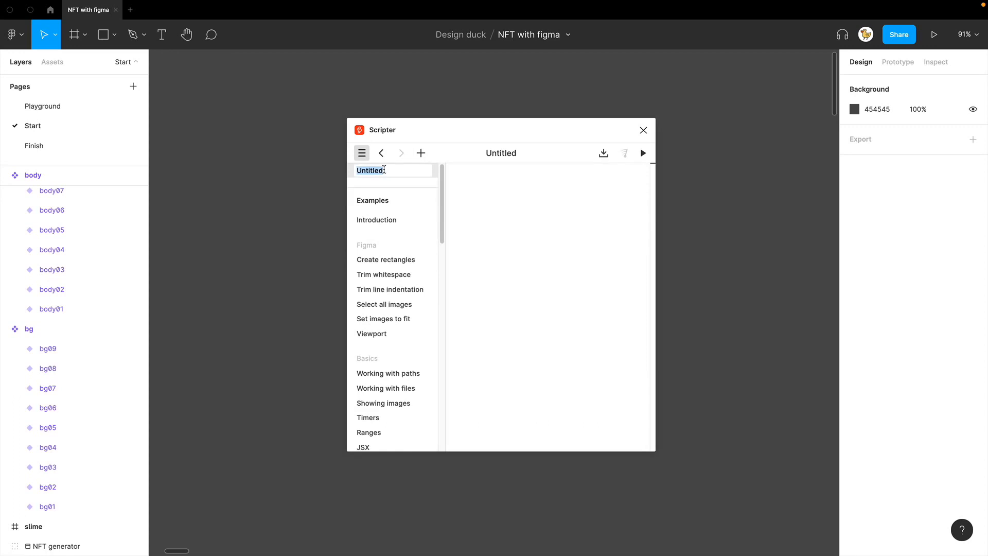
pyautogui.write('nft gen')
pyautogui.click(537, 216)
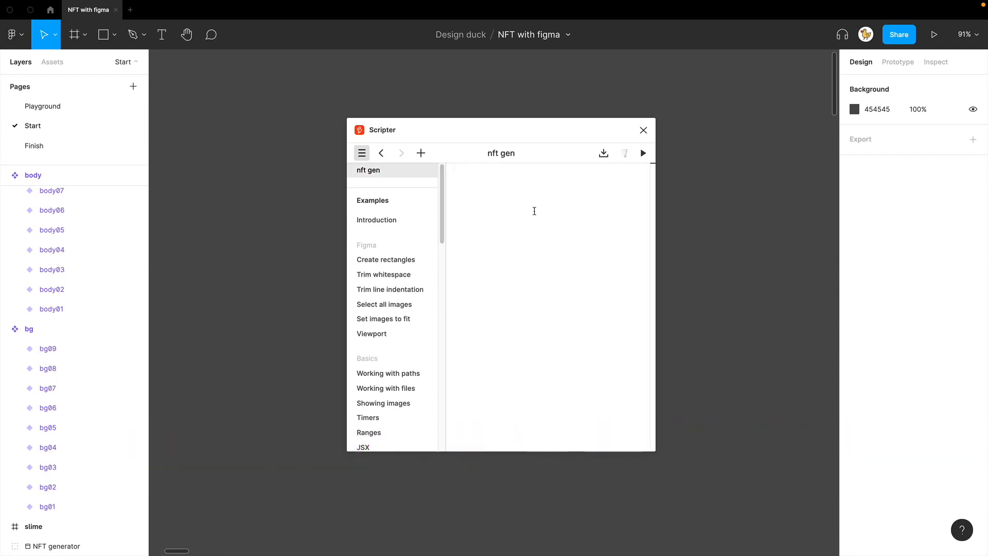
pyautogui.press('super+v')
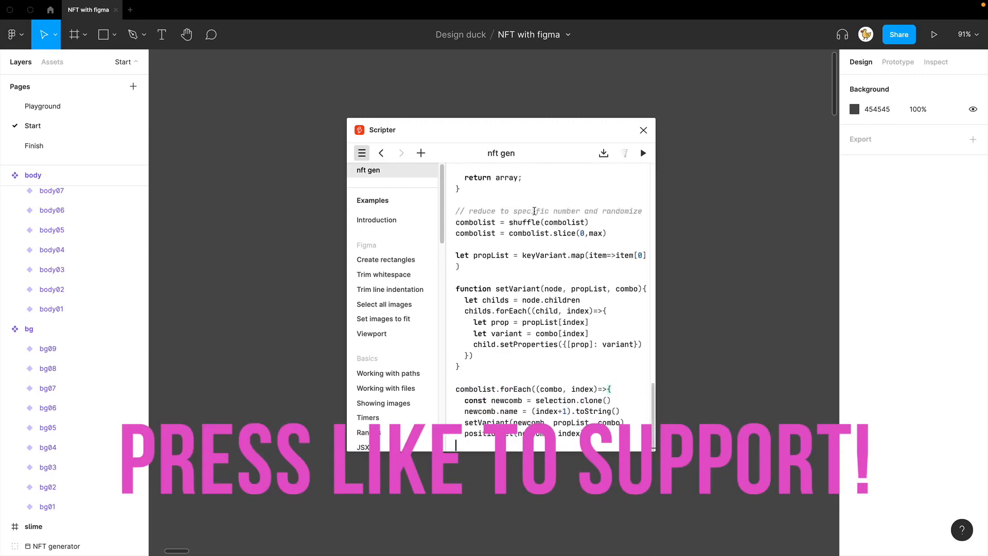
# Step: Set the max constant in the NFT generator script to 100 and run it on the base instance
pyautogui.scroll(15, 540, 232)
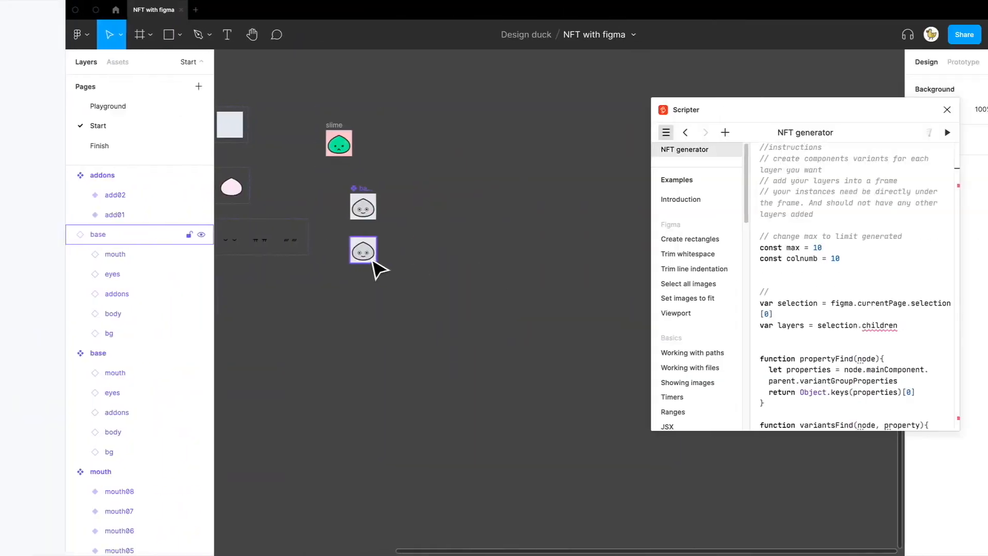
pyautogui.click(307, 259)
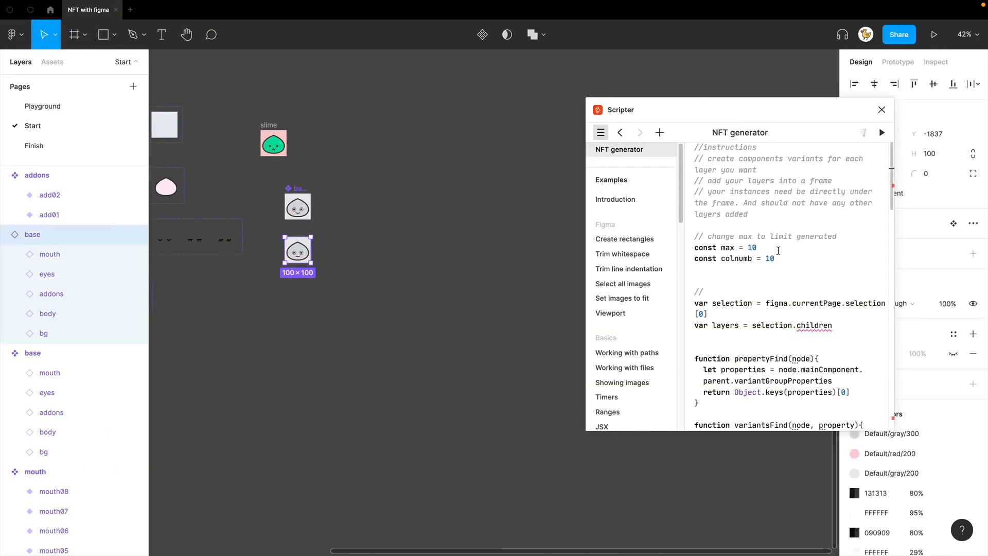
pyautogui.write('0')
pyautogui.click(785, 259)
pyautogui.click(882, 133)
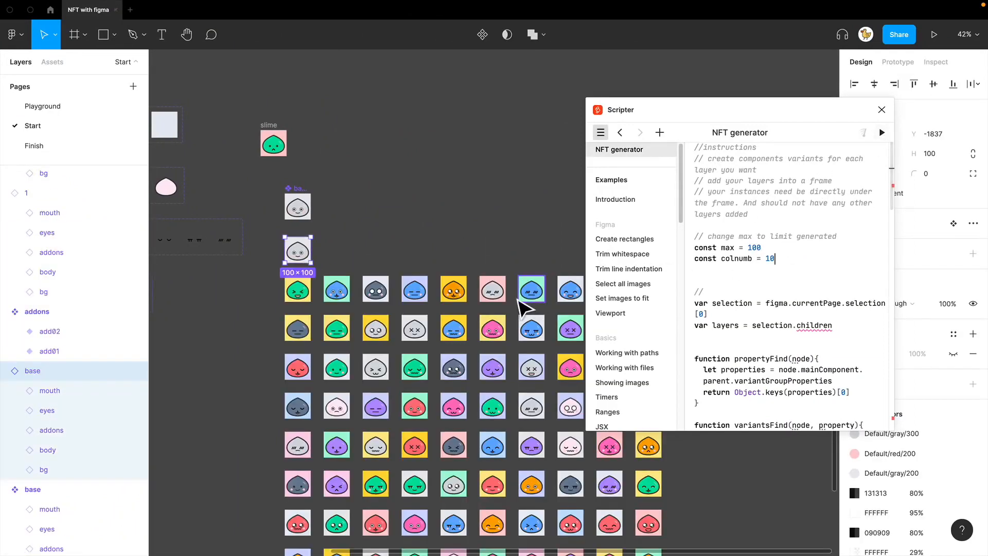
pyautogui.scroll(-5, 453, 282)
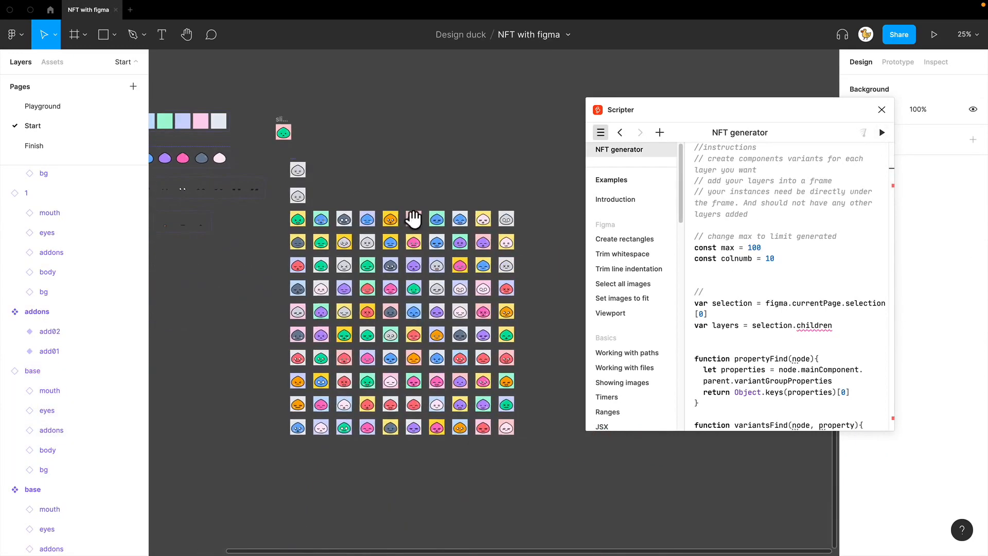
# Step: Delete the entire grid of slime variations generated below the base instance
pyautogui.moveTo(541, 447); pyautogui.dragTo(293, 227)
pyautogui.press('Delete')
pyautogui.scroll(2, 381, 273)
pyautogui.hscroll(-2, 381, 273)
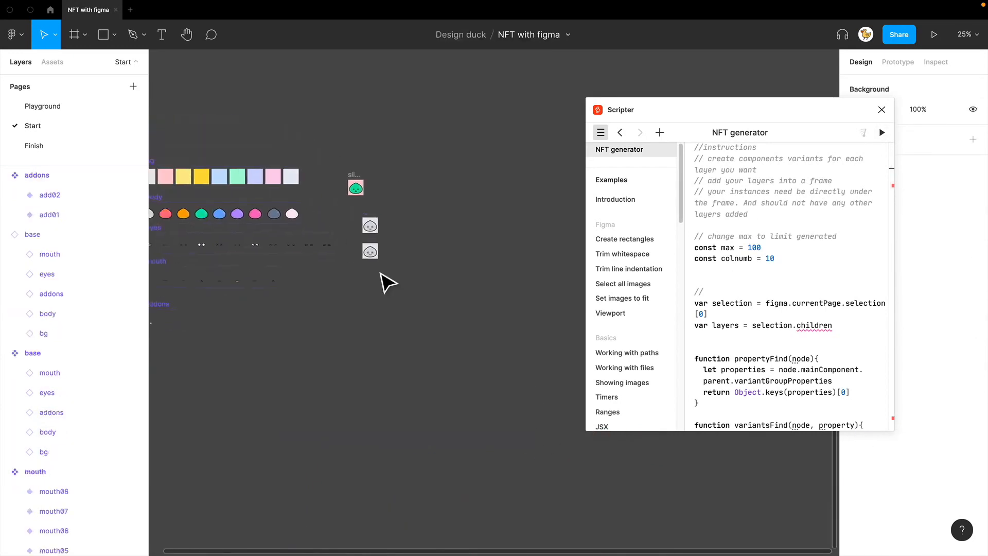
# Step: Set the script's max constant to 10000 and colnumb to 300, and run it on the base instance
pyautogui.scroll(5, 388, 283)
pyautogui.click(376, 239)
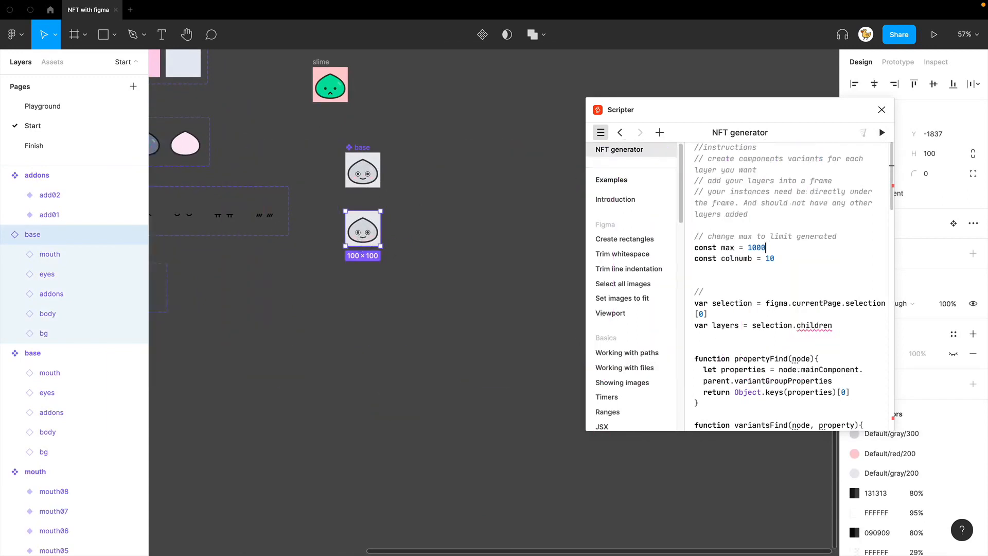
pyautogui.write('0')
pyautogui.click(784, 260)
pyautogui.write('0')
pyautogui.press('BackSpace')
pyautogui.press('BackSpace')
pyautogui.press('BackSpace')
pyautogui.write('300')
pyautogui.click(882, 134)
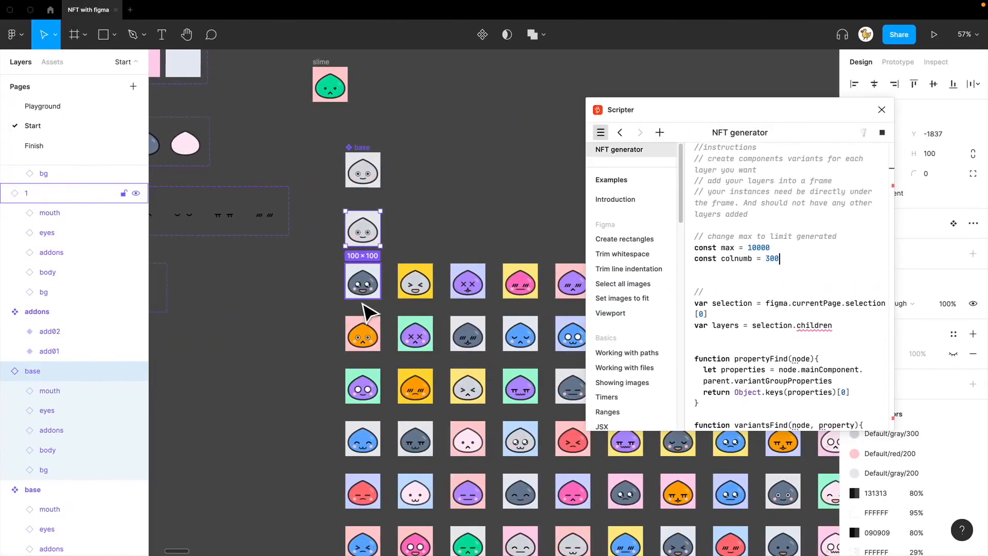
# Step: Close Scripter and examine the generated slime grid, both as a whole and up close
pyautogui.click(459, 236)
pyautogui.keyDown('ctrl'); pyautogui.scroll(-6, 458, 238); pyautogui.keyUp('ctrl')
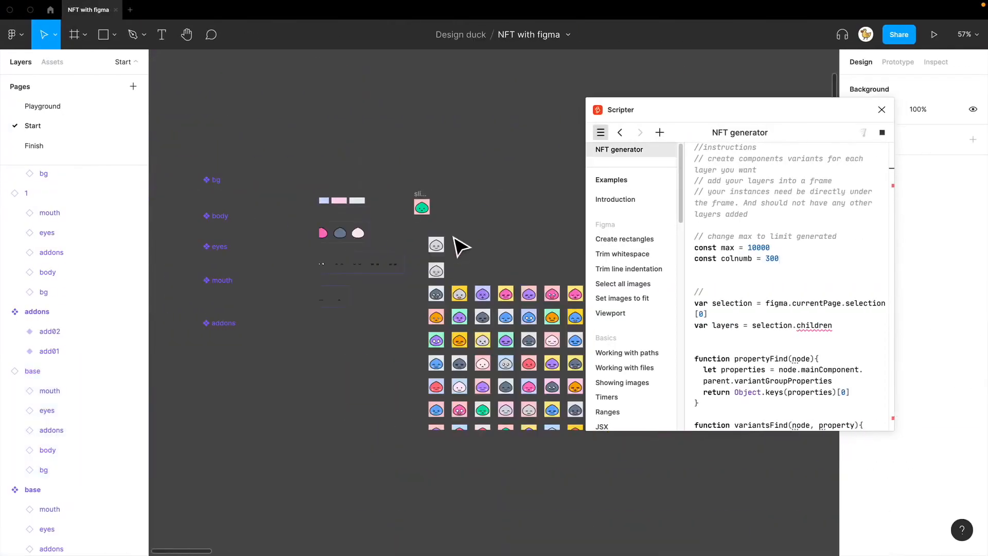
pyautogui.scroll(-3, 498, 260)
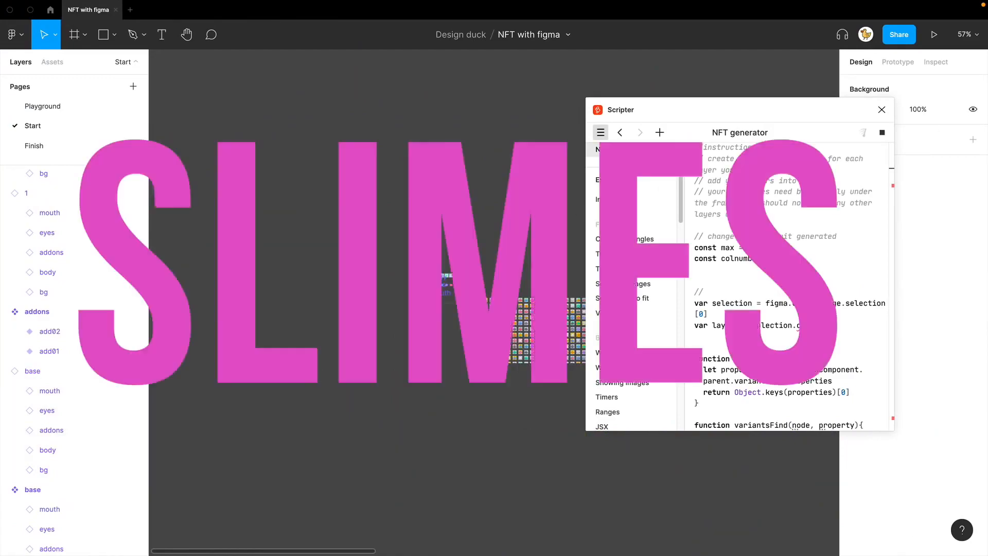
pyautogui.click(882, 111)
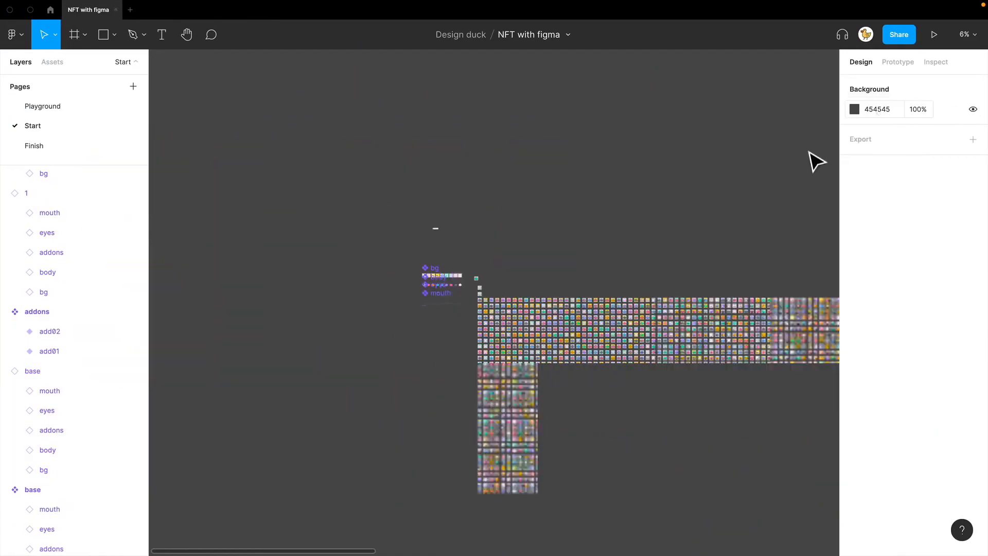
pyautogui.moveTo(740, 201); pyautogui.dragTo(222, 139)
pyautogui.keyDown('ctrl'); pyautogui.scroll(-3, 483, 262); pyautogui.keyUp('ctrl')
pyautogui.keyDown('ctrl'); pyautogui.scroll(10, 488, 269); pyautogui.keyUp('ctrl')
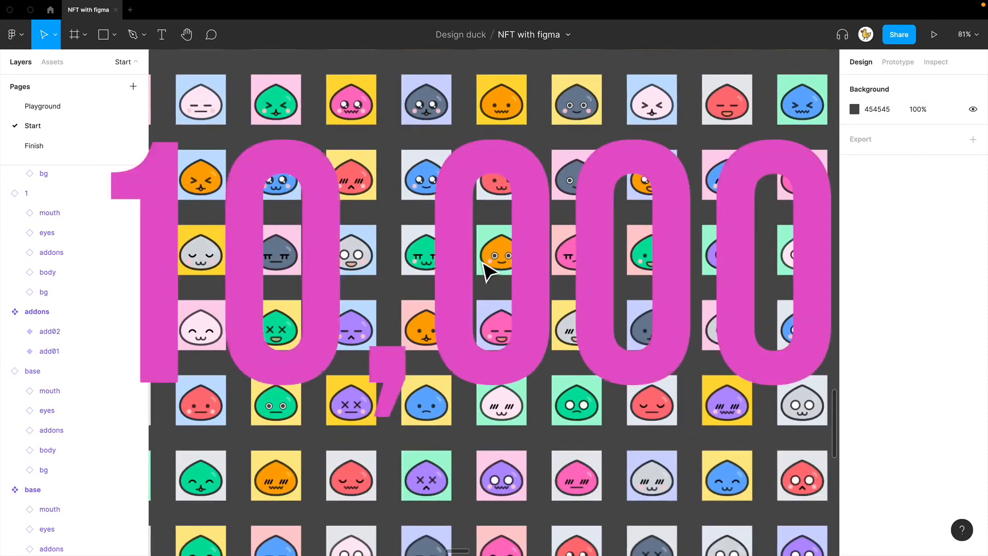
pyautogui.keyDown('ctrl'); pyautogui.scroll(-5, 488, 269); pyautogui.keyUp('ctrl')
pyautogui.press('super+minus')
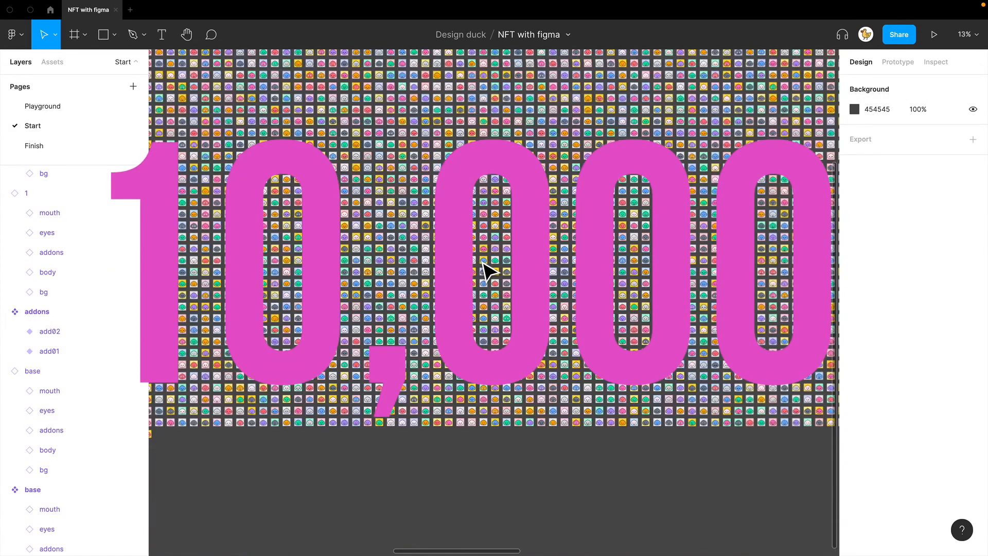